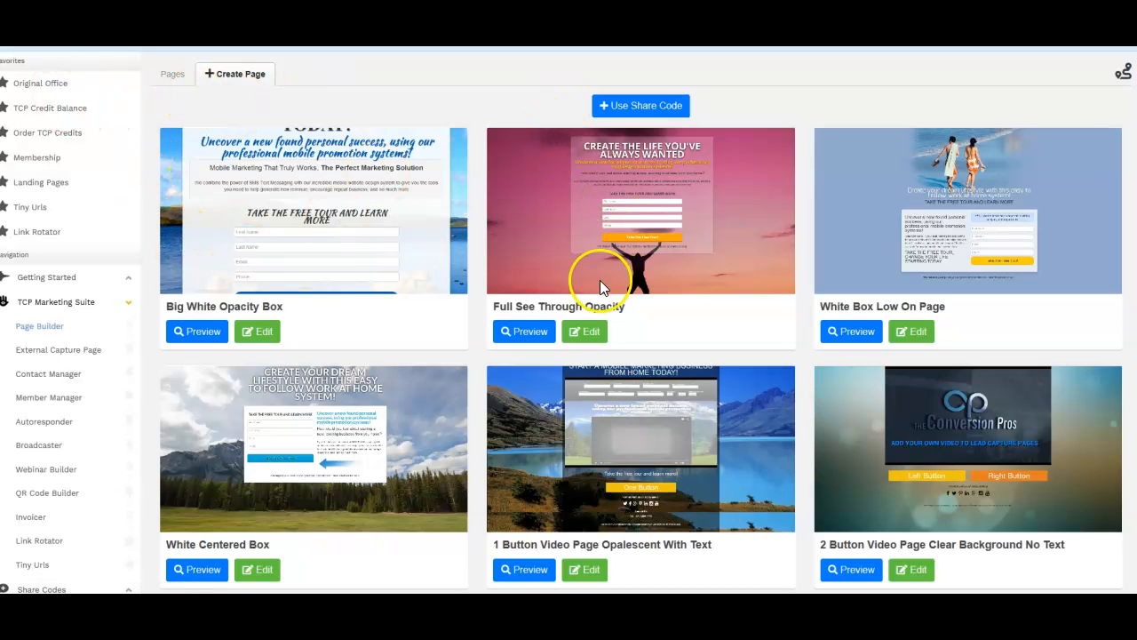
Open the Full See Through Opacity template for editing and set its title to Test Campaign
{"action": "left_click", "coordinate": [588, 334]}
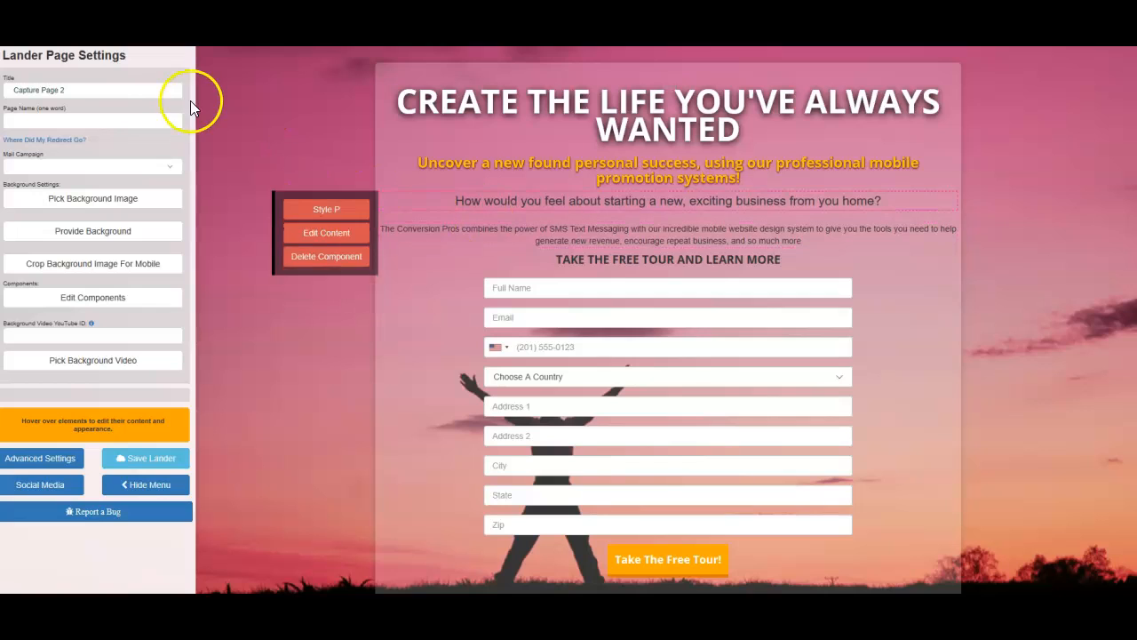
{"action": "triple_click", "coordinate": [71, 92]}
{"action": "key", "text": "BackSpace"}
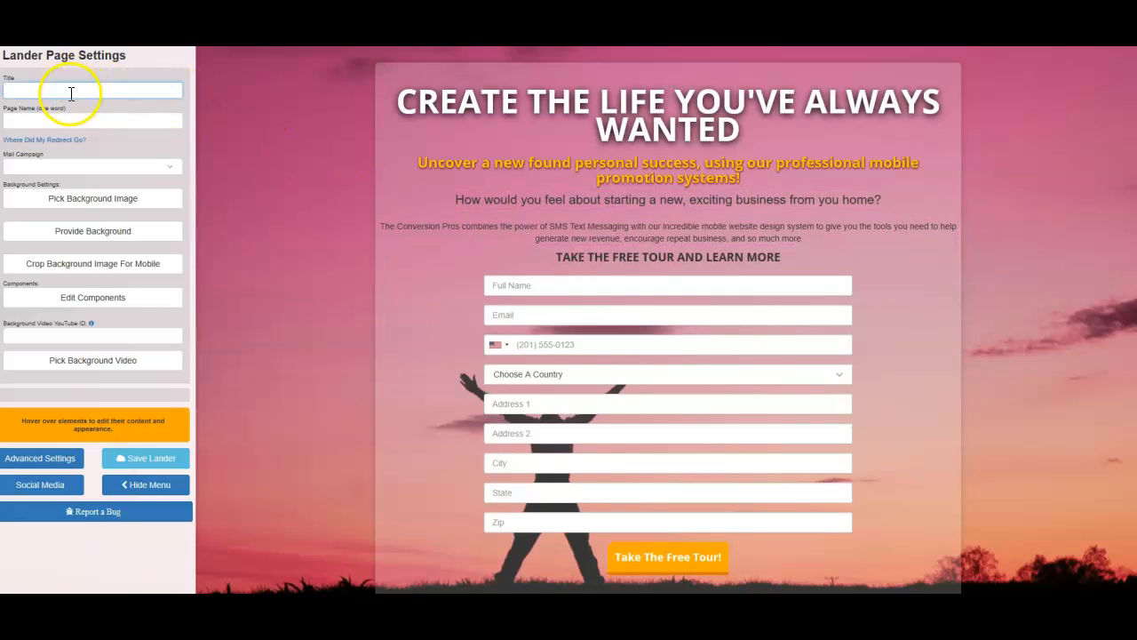
{"action": "left_click", "coordinate": [71, 91]}
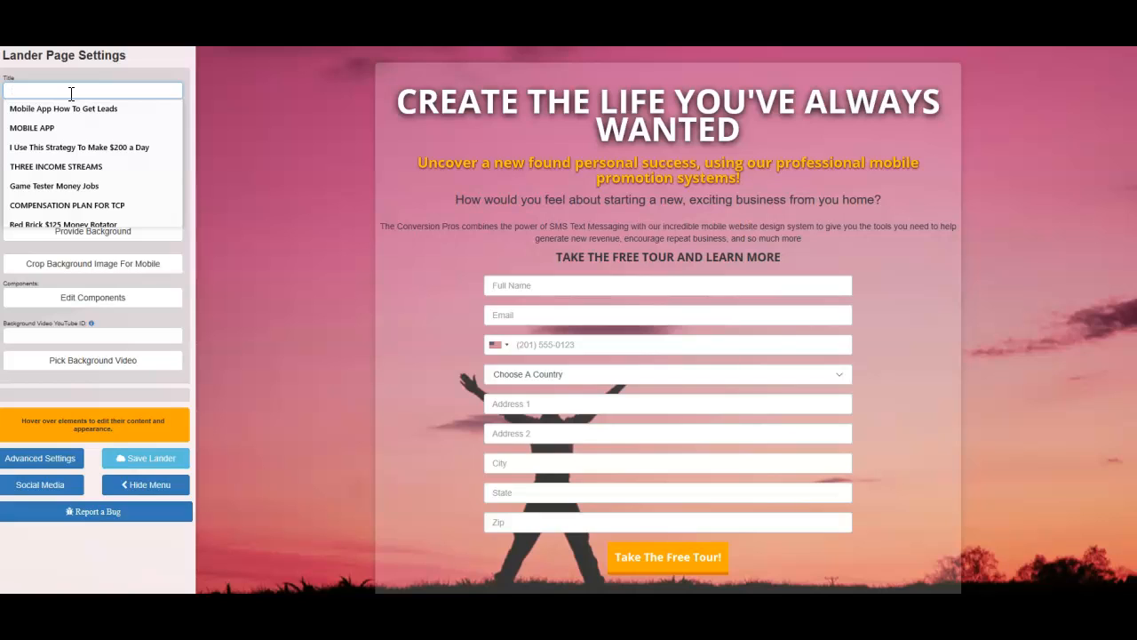
{"action": "type", "text": "T"}
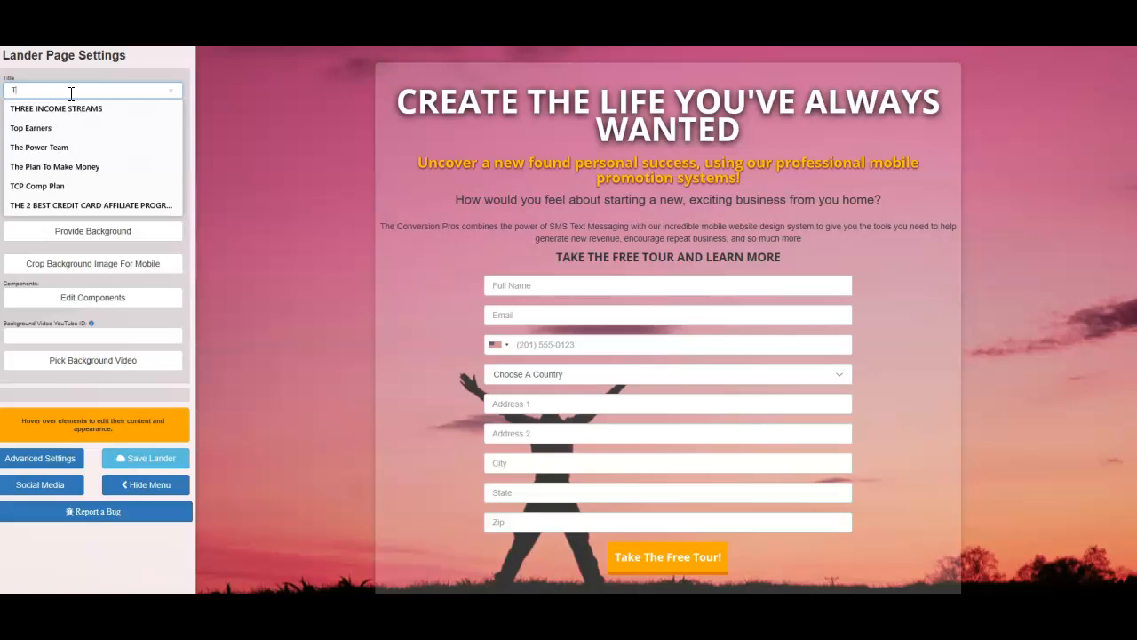
{"action": "type", "text": "est Campaign"}
Set the page name to testsalepage
{"action": "left_click", "coordinate": [22, 121]}
{"action": "type", "text": "tests"}
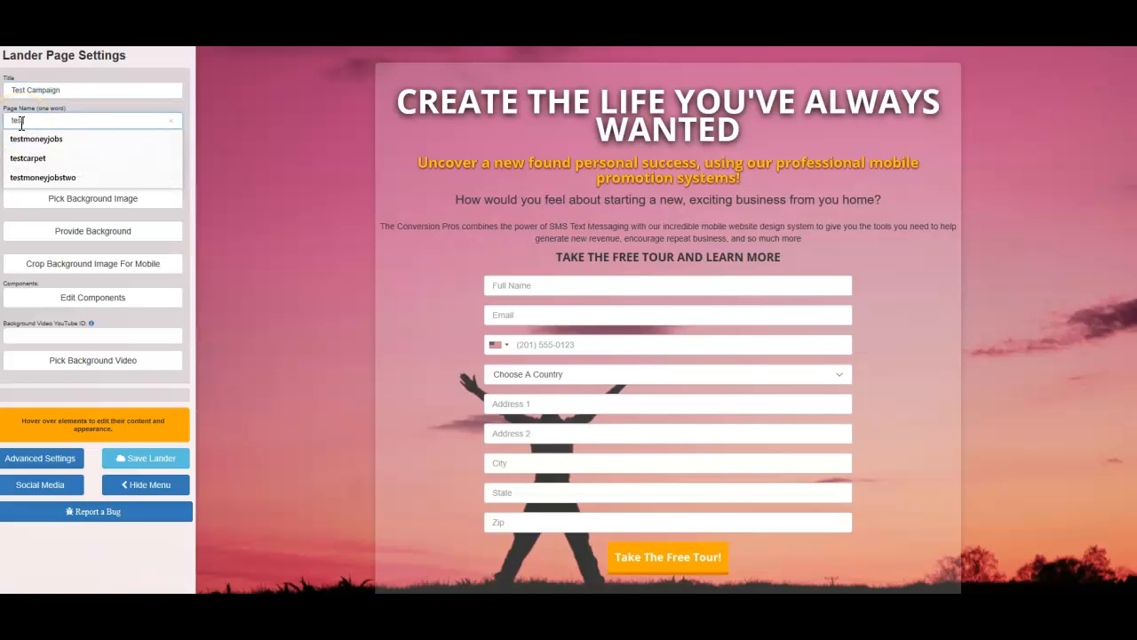
{"action": "type", "text": "alepa"}
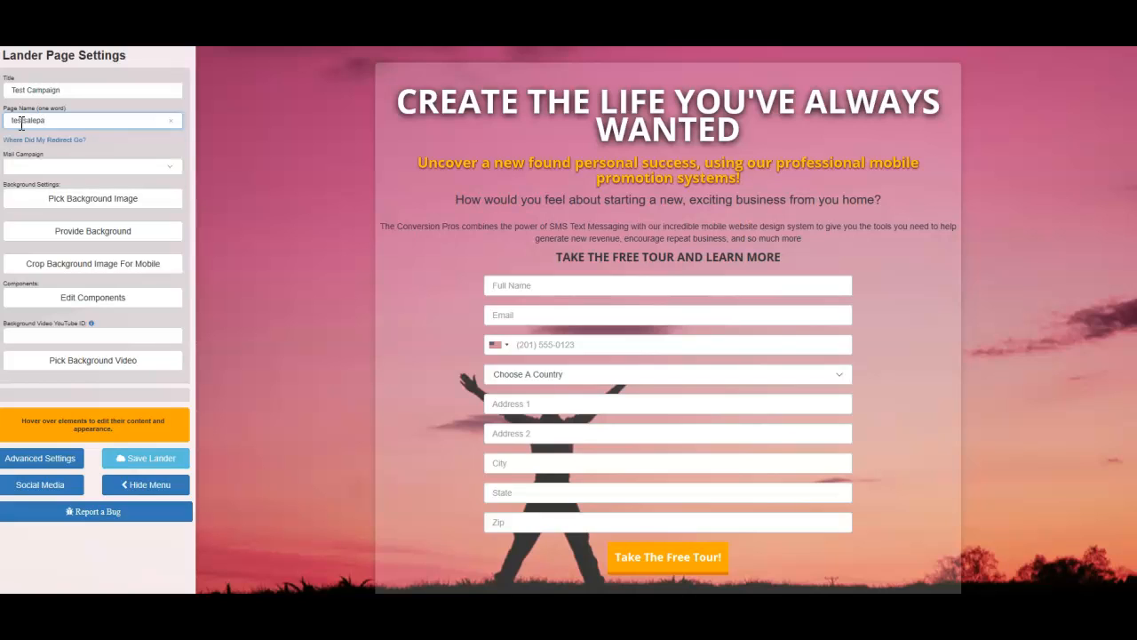
{"action": "type", "text": "ge"}
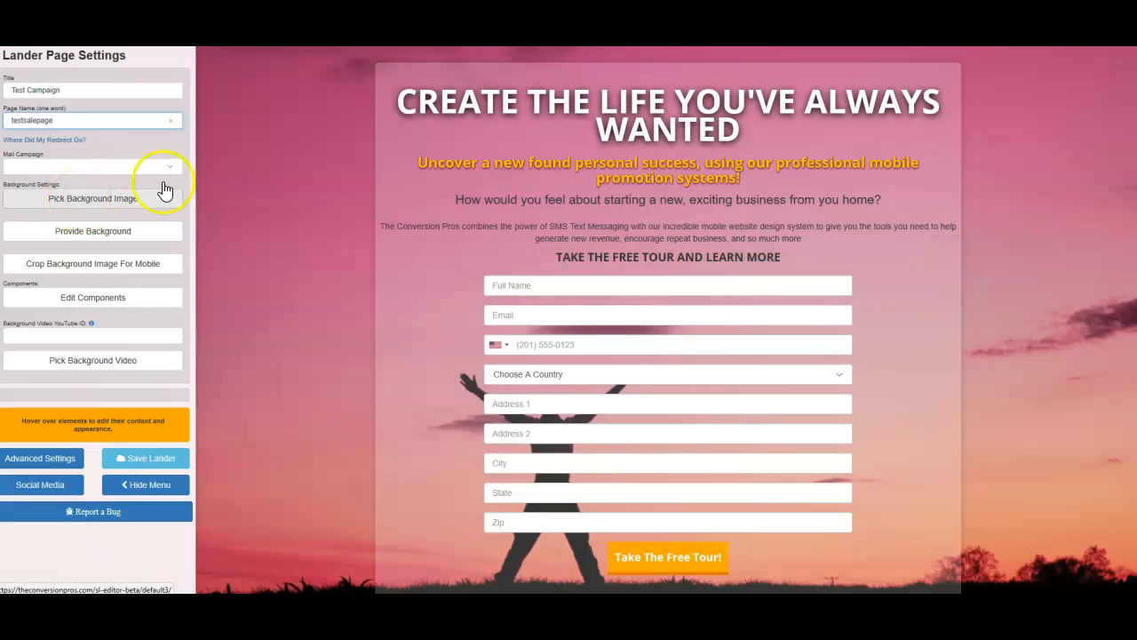
Change the content box background to near-black with an opacity of about 0.8
{"action": "left_click", "coordinate": [668, 83]}
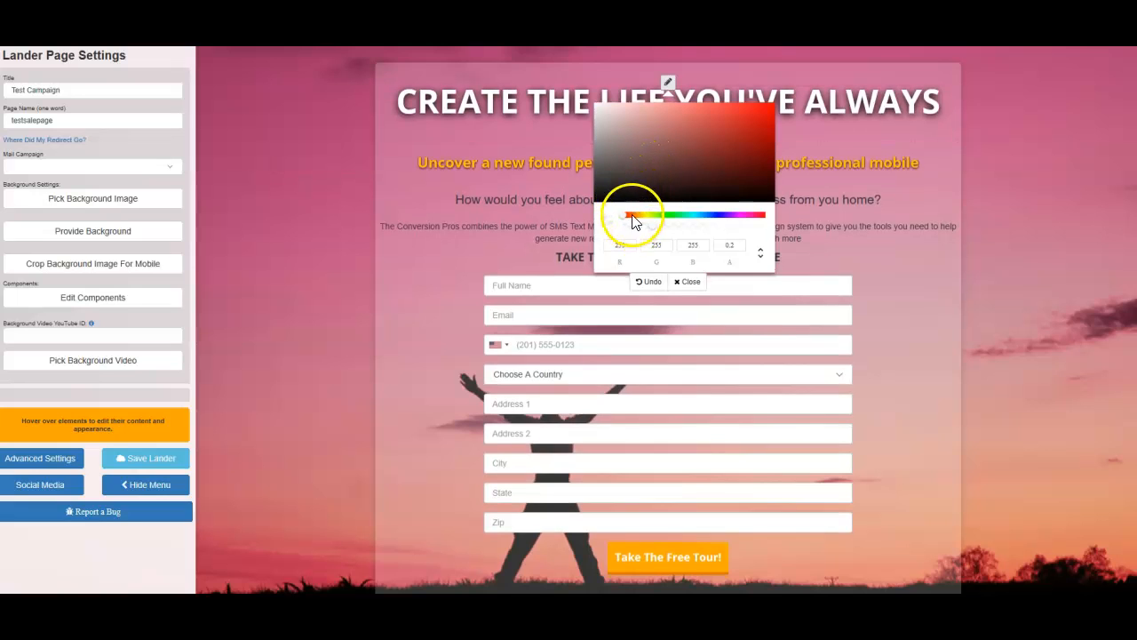
{"action": "left_click", "coordinate": [601, 197]}
{"action": "left_click", "coordinate": [601, 198]}
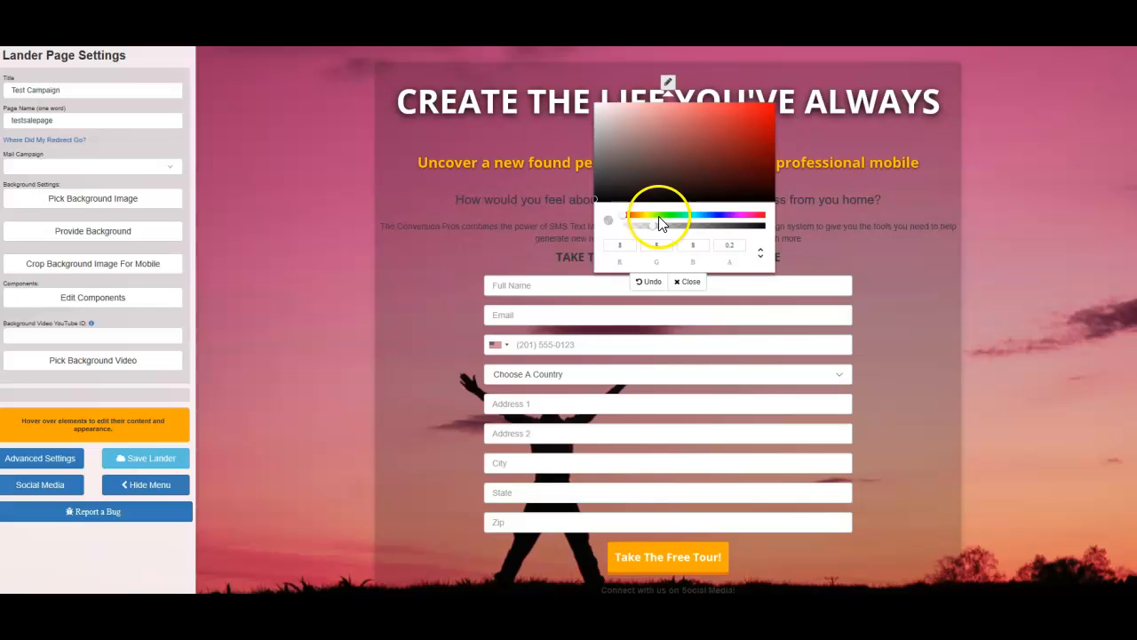
{"action": "left_click", "coordinate": [737, 227]}
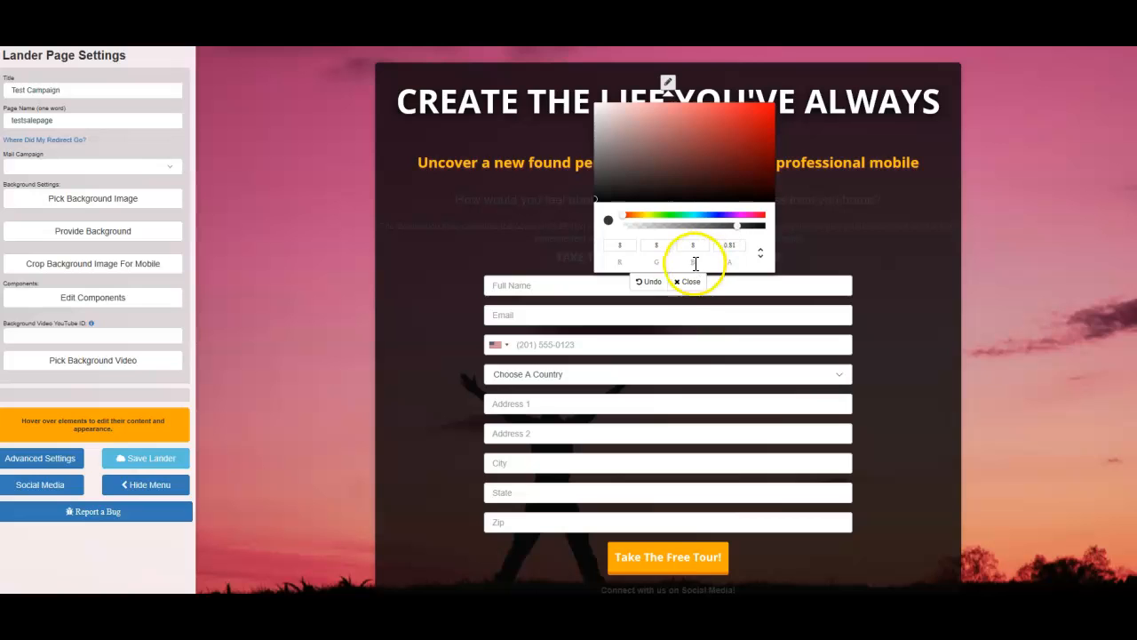
{"action": "left_click", "coordinate": [692, 282]}
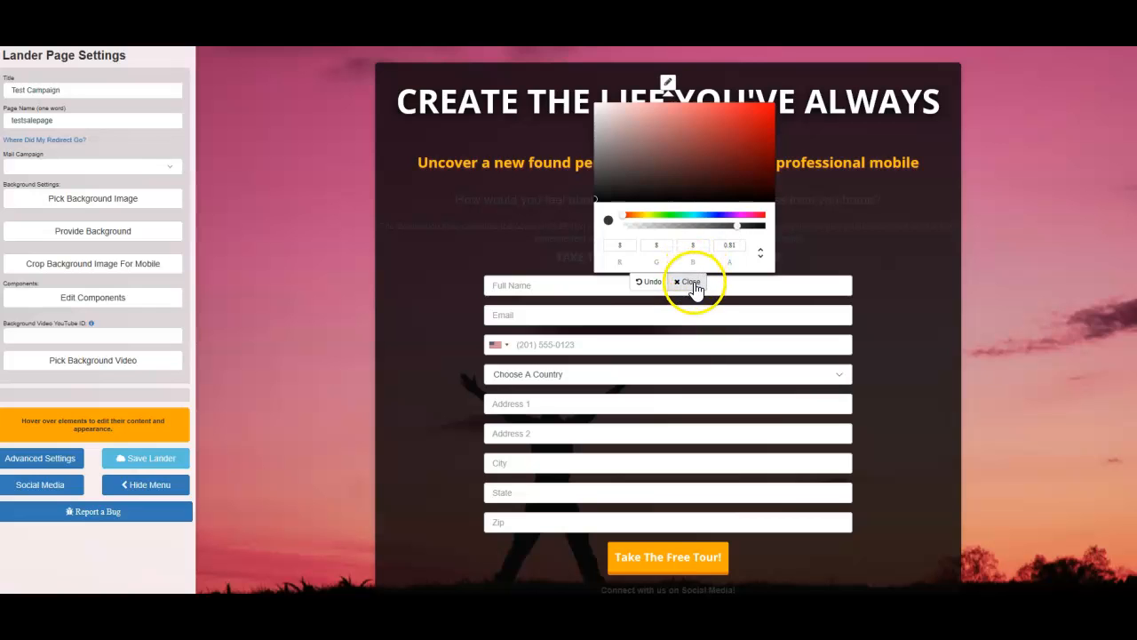
Replace the page's background image with the plain white one from the Solid Colors category
{"action": "left_click", "coordinate": [108, 203]}
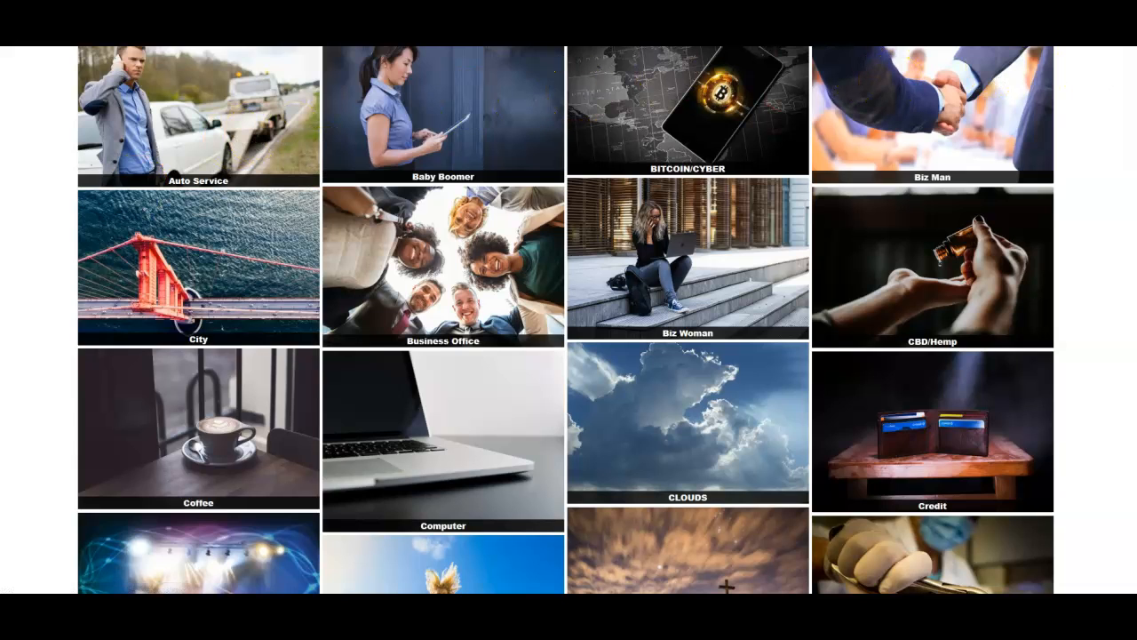
{"action": "scroll", "coordinate": [566, 320], "scroll_direction": "down", "scroll_amount": 9}
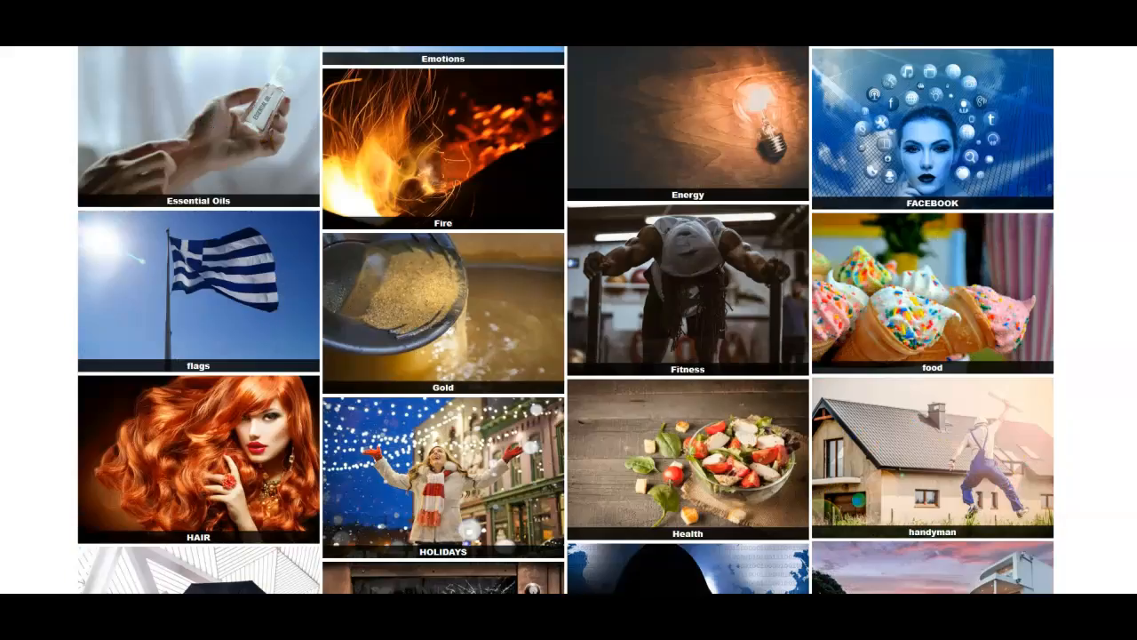
{"action": "scroll", "coordinate": [566, 320], "scroll_direction": "down", "scroll_amount": 8}
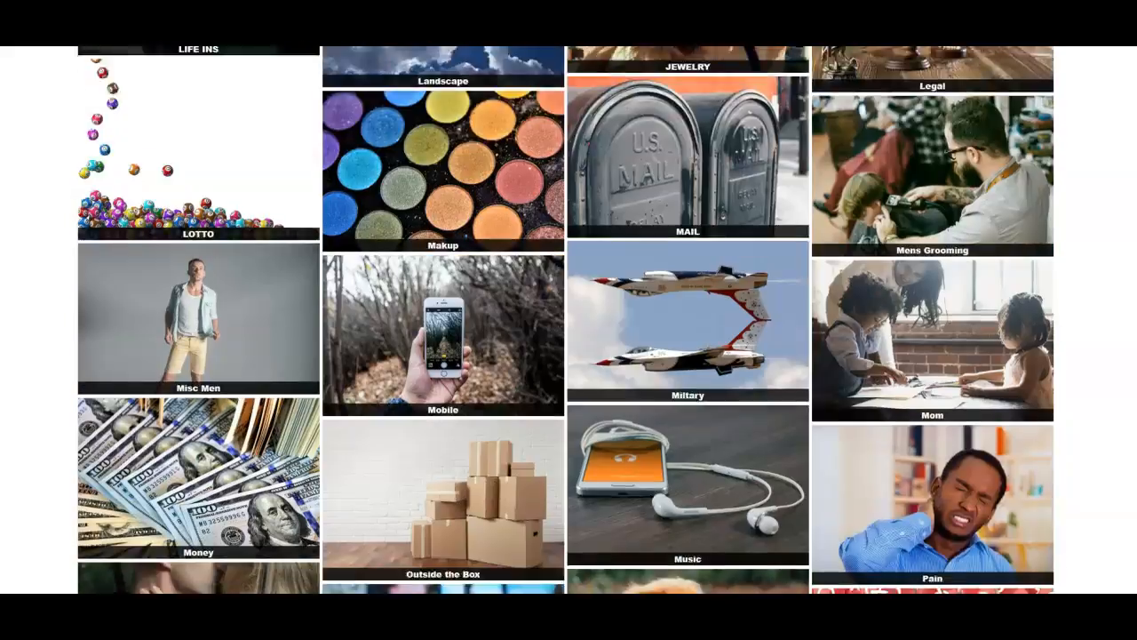
{"action": "scroll", "coordinate": [566, 320], "scroll_direction": "down", "scroll_amount": 7}
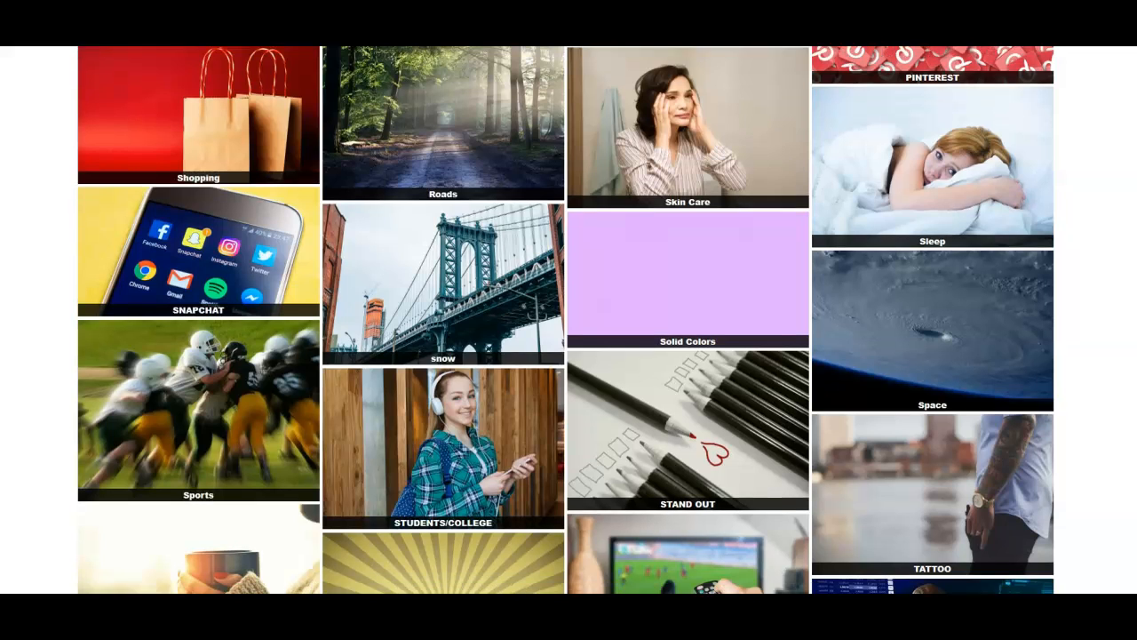
{"action": "left_click", "coordinate": [627, 302]}
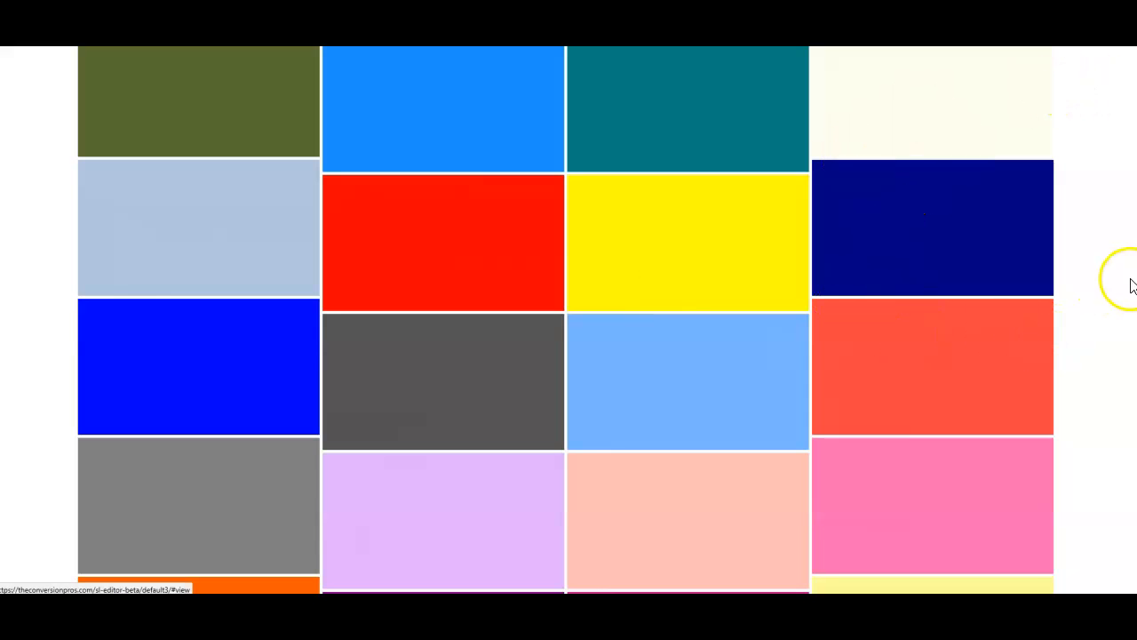
{"action": "scroll", "coordinate": [569, 341], "scroll_direction": "down", "scroll_amount": 3}
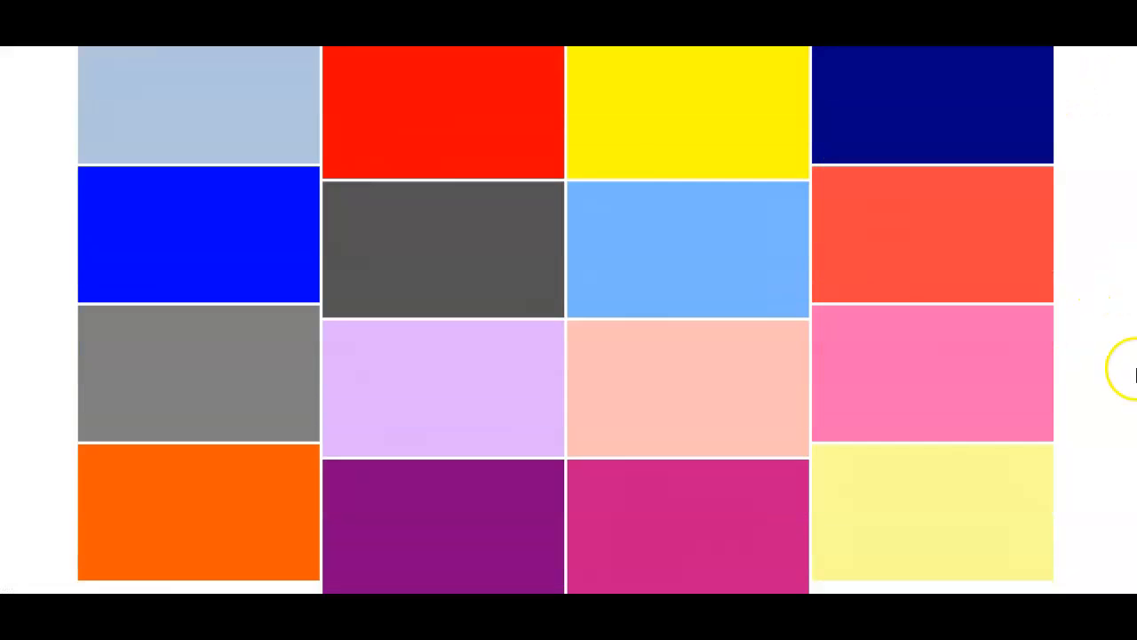
{"action": "scroll", "coordinate": [569, 341], "scroll_direction": "down", "scroll_amount": 2}
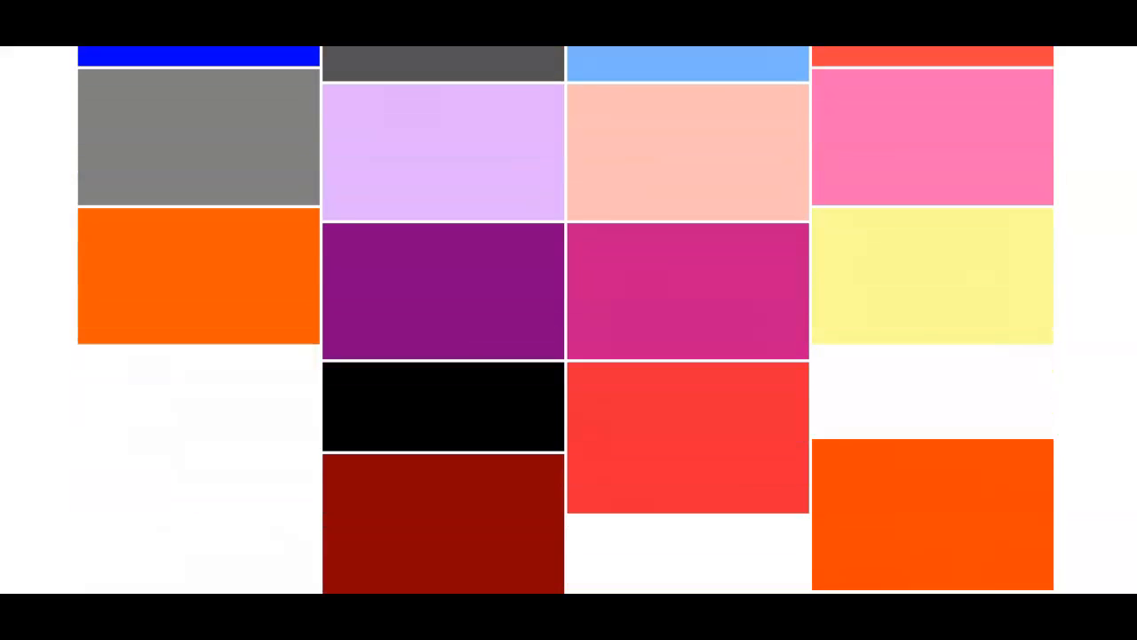
{"action": "left_click", "coordinate": [198, 444]}
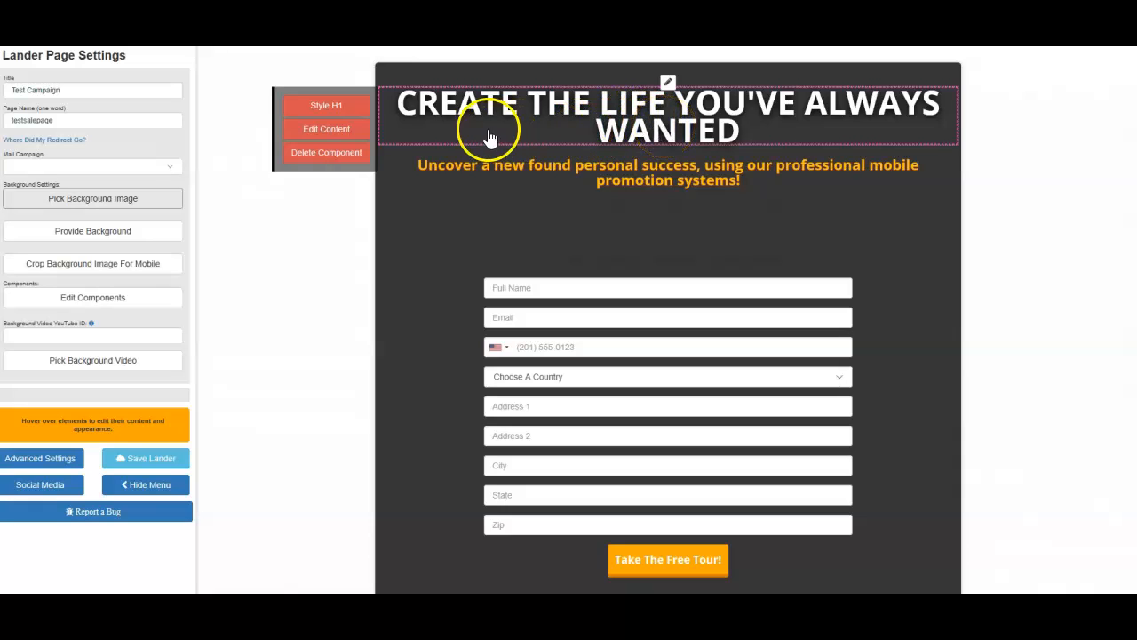
Delete the orange subheading, the form and the other unneeded components between the headline and the footer links
{"action": "mouse_move", "coordinate": [507, 185]}
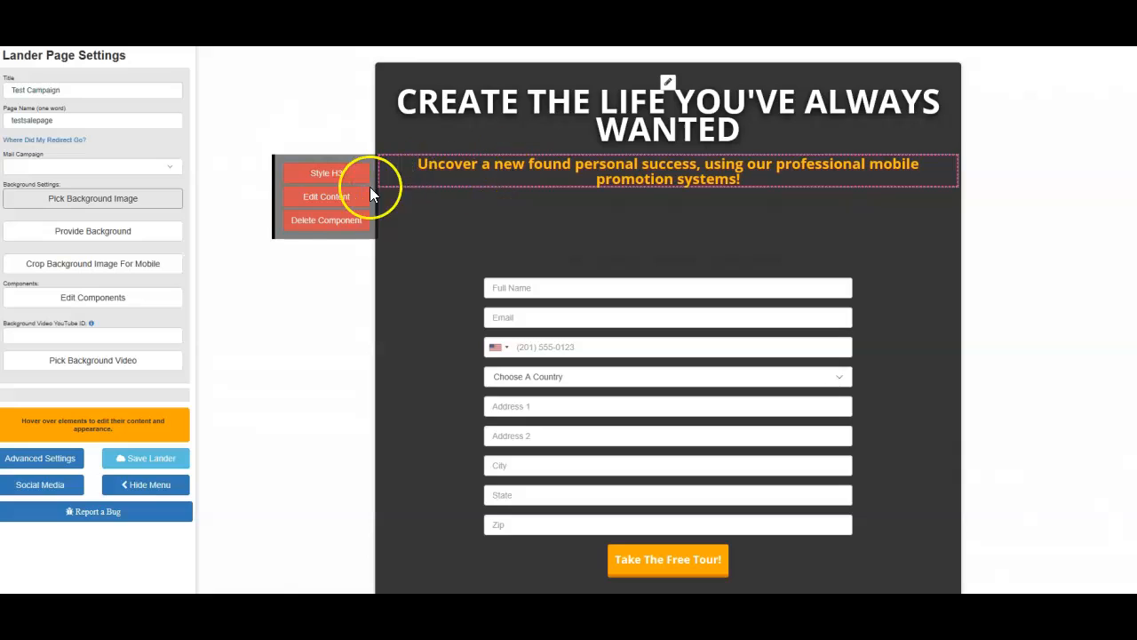
{"action": "right_click", "coordinate": [336, 222]}
{"action": "left_click", "coordinate": [347, 225]}
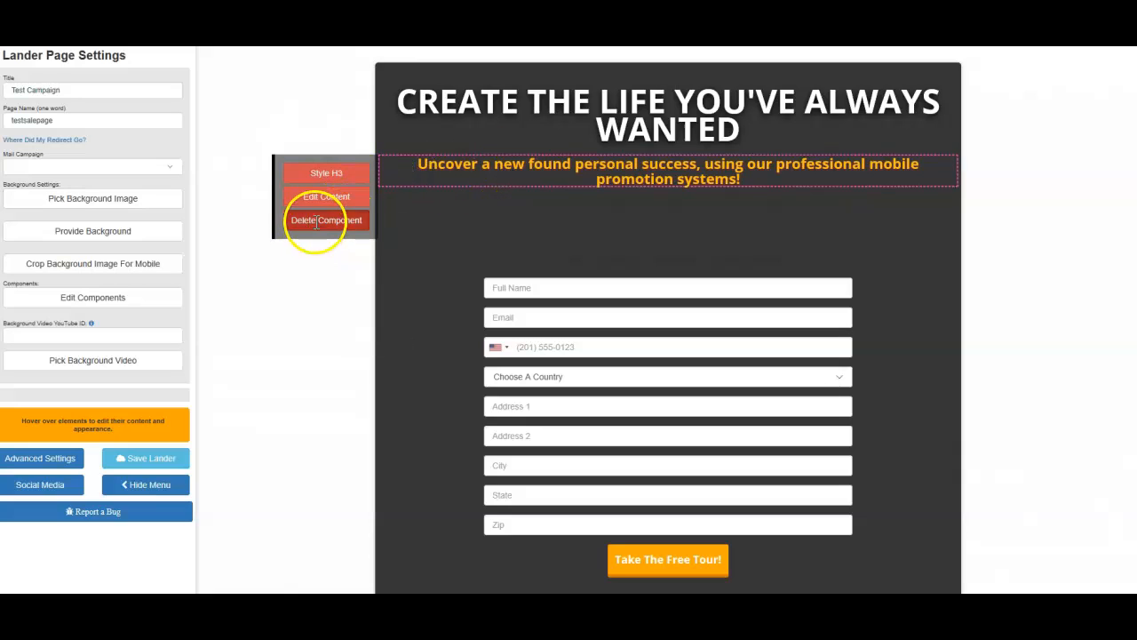
{"action": "left_click", "coordinate": [315, 223]}
{"action": "left_click", "coordinate": [329, 238]}
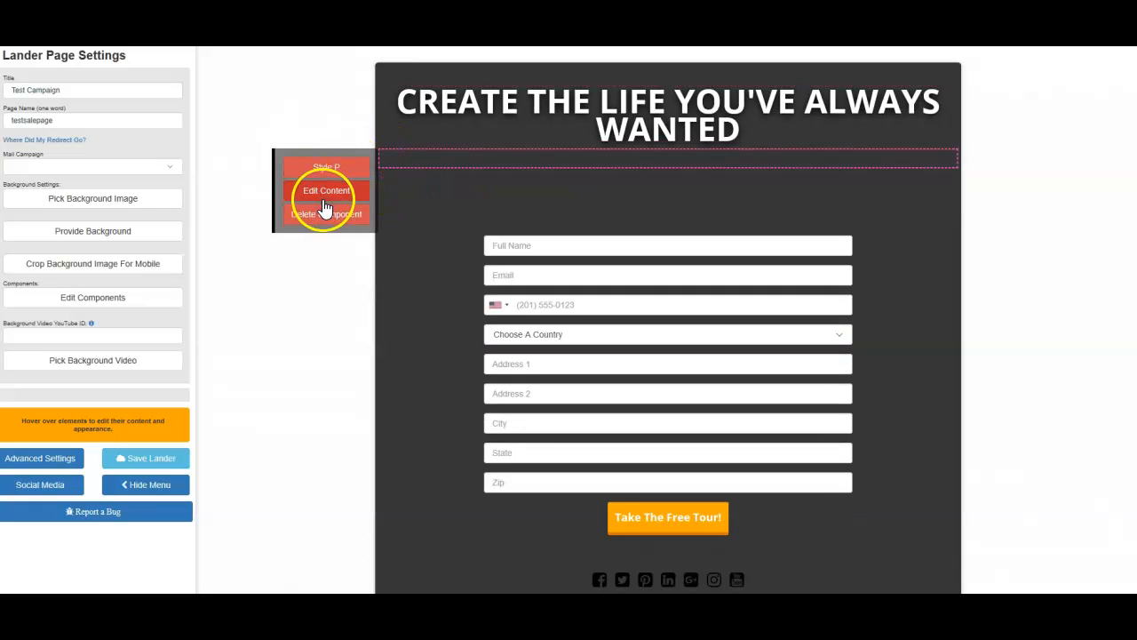
{"action": "left_click", "coordinate": [325, 220]}
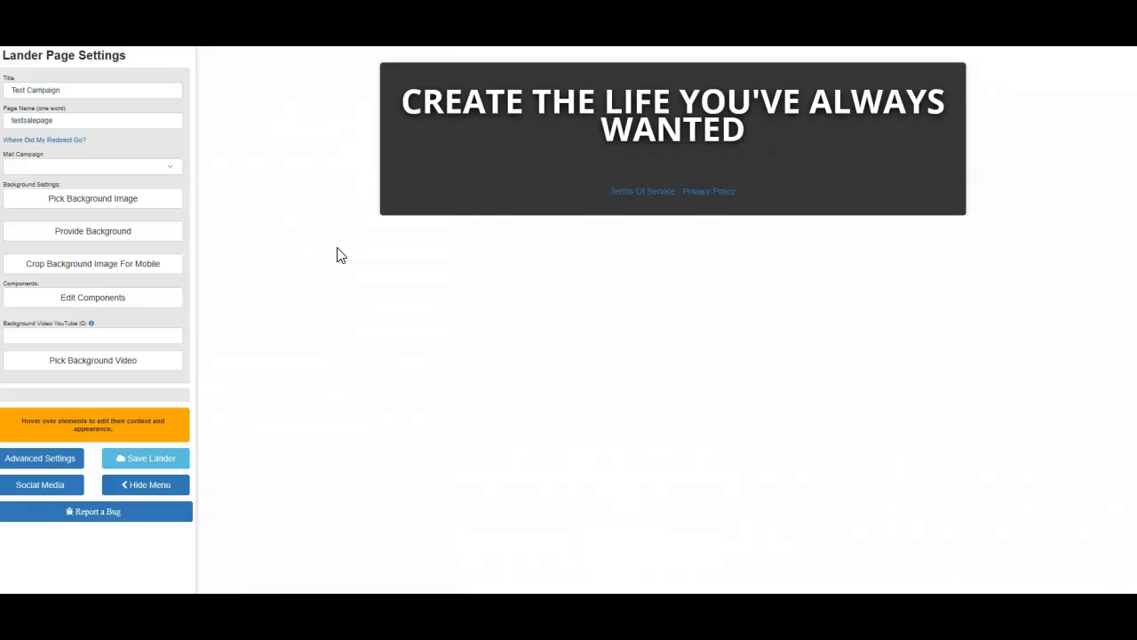
Open the page components and add two video blocks, one under the other, below the headline
{"action": "left_click", "coordinate": [108, 305]}
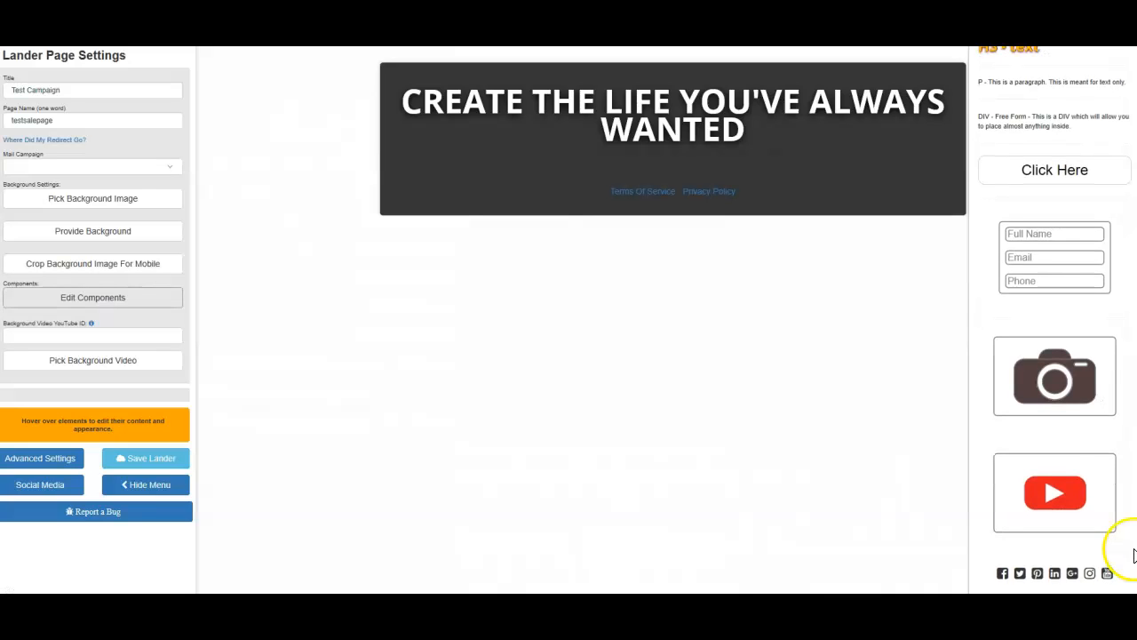
{"action": "left_click_drag", "start_coordinate": [611, 219], "coordinate": [666, 174]}
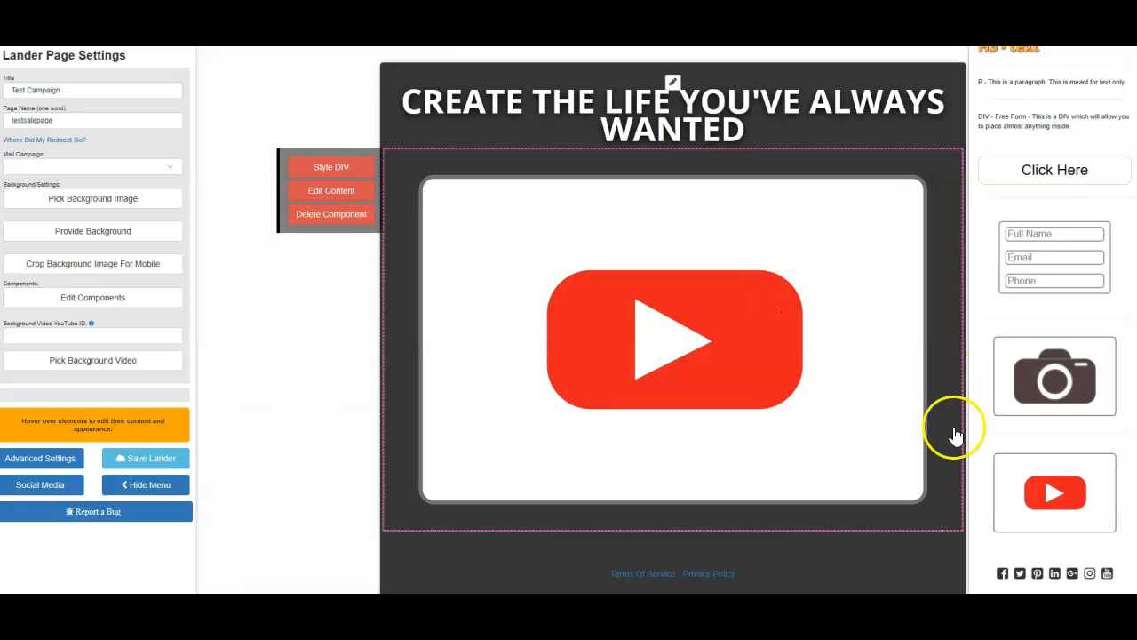
{"action": "left_click_drag", "start_coordinate": [1009, 510], "coordinate": [682, 535]}
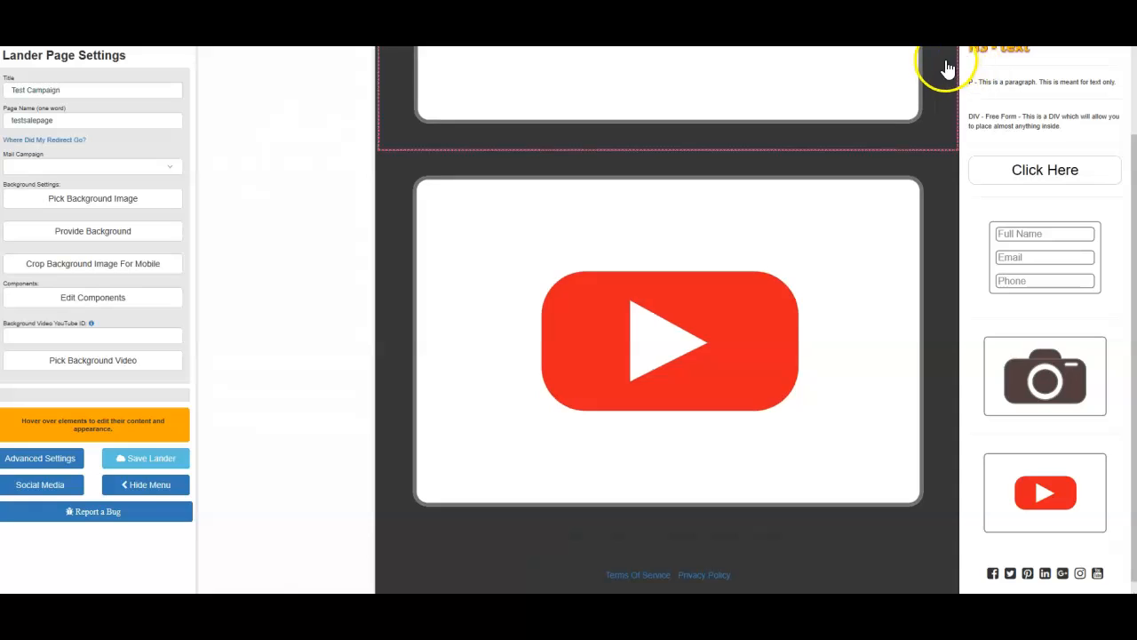
Add a Click Here button component below the second video block
{"action": "left_click_drag", "start_coordinate": [977, 63], "coordinate": [958, 315]}
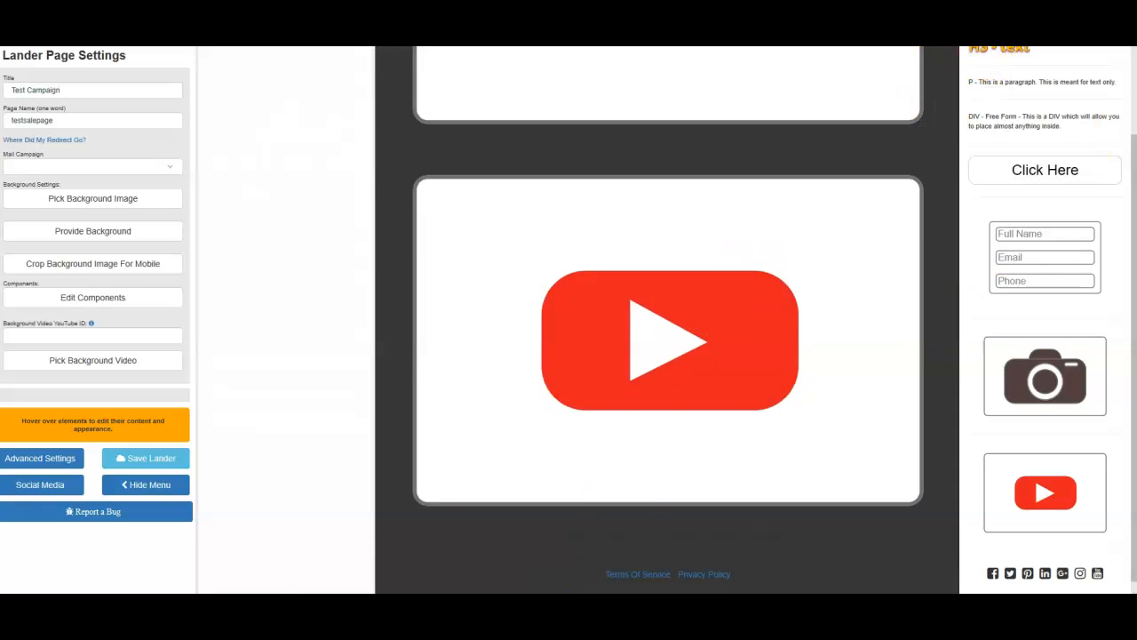
{"action": "left_click_drag", "start_coordinate": [1041, 169], "coordinate": [628, 546]}
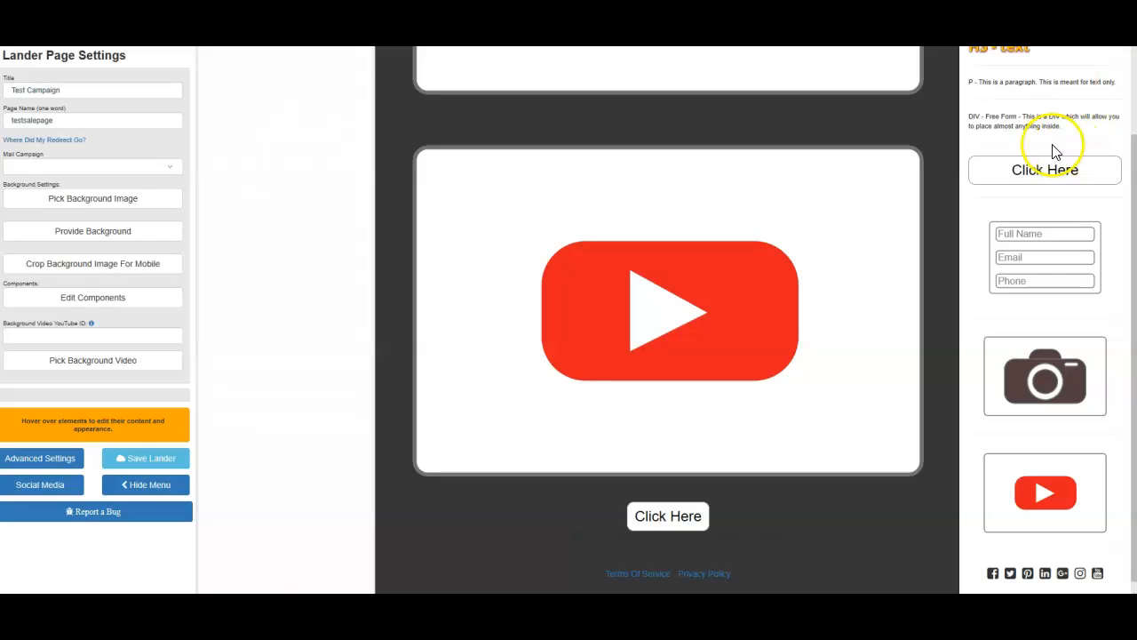
{"action": "left_click_drag", "start_coordinate": [833, 231], "coordinate": [688, 574]}
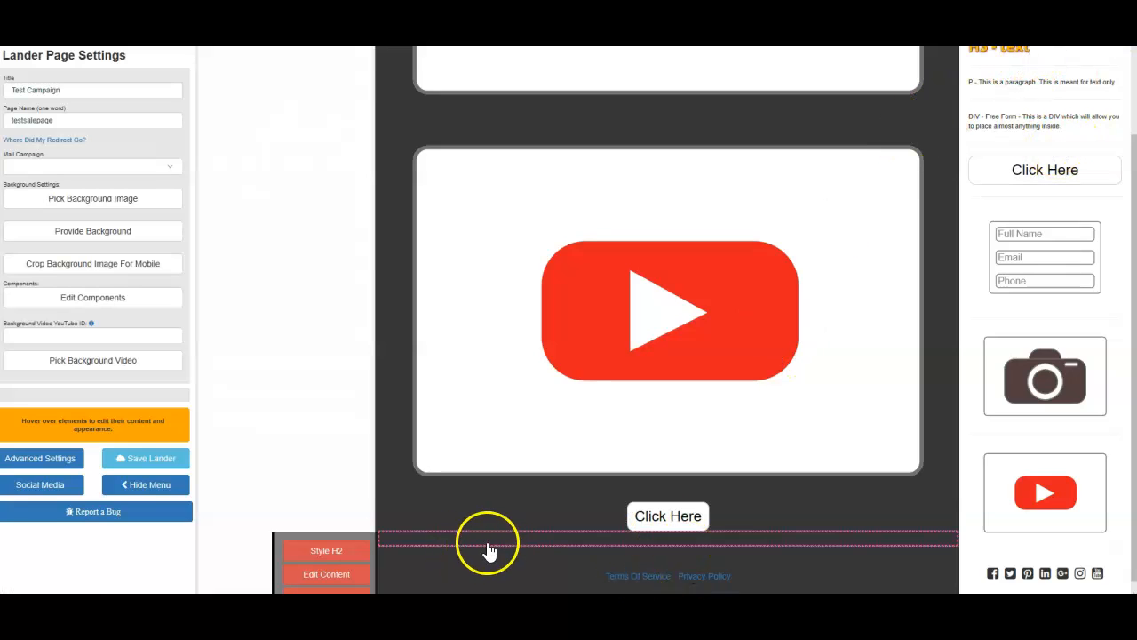
Reduce the content box background's opacity to 0.17
{"action": "mouse_move", "coordinate": [400, 556]}
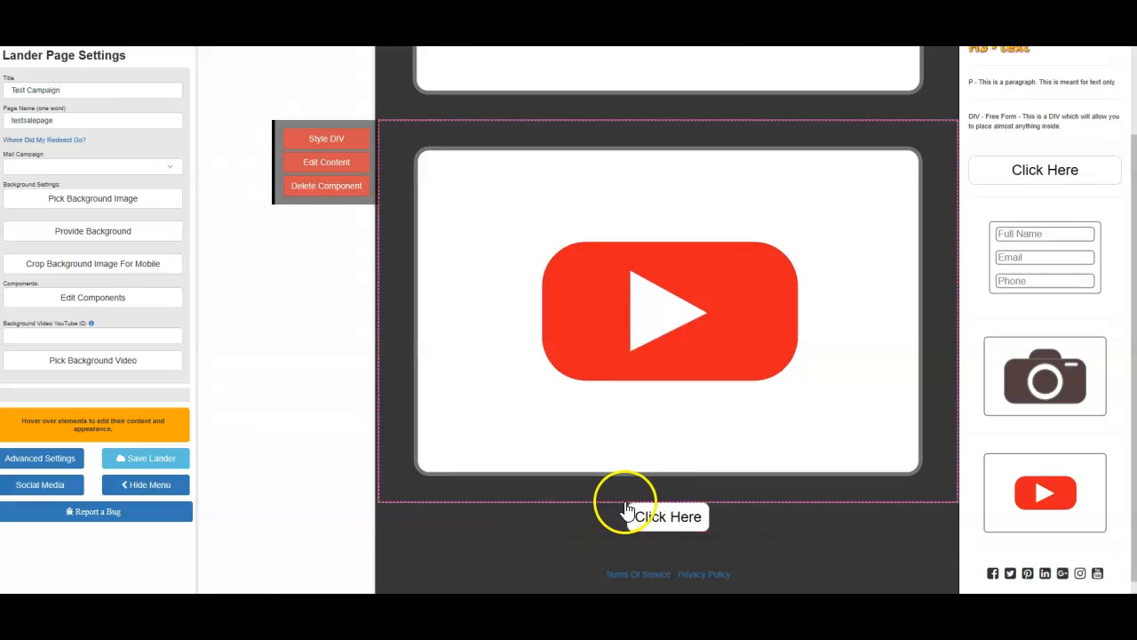
{"action": "scroll", "coordinate": [627, 501], "scroll_direction": "up", "scroll_amount": 4}
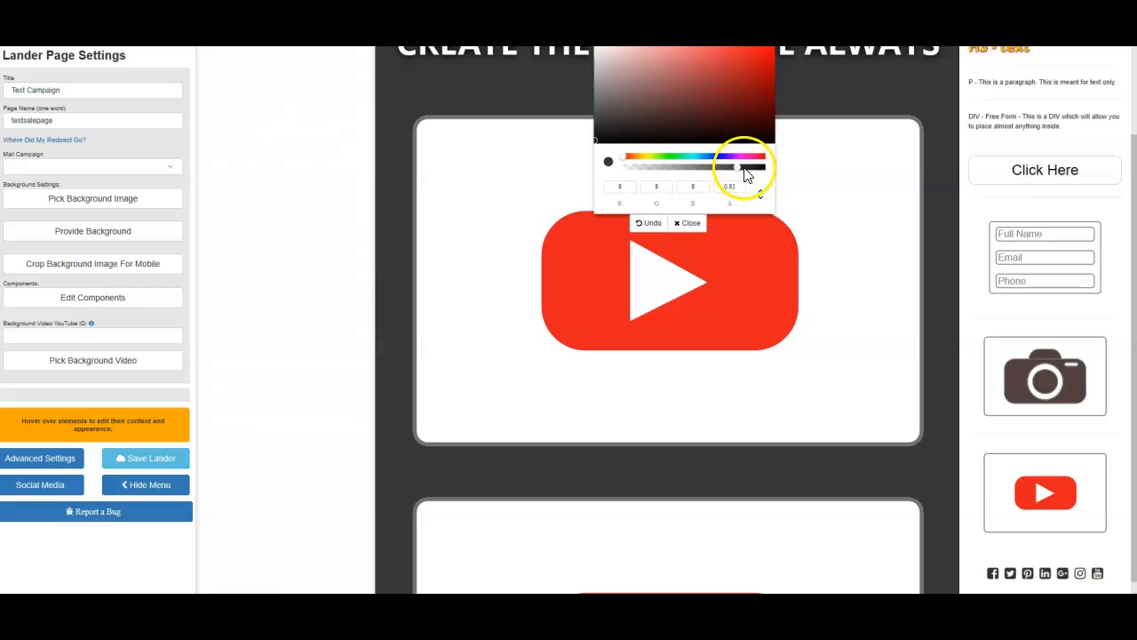
{"action": "left_click_drag", "start_coordinate": [738, 174], "coordinate": [650, 173]}
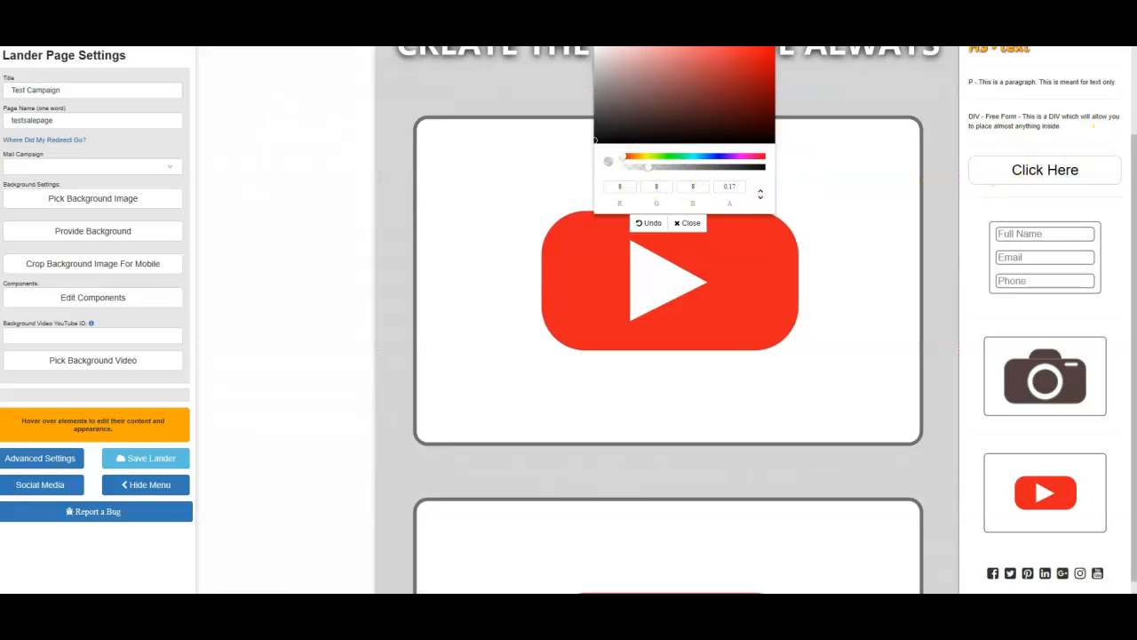
{"action": "scroll", "coordinate": [668, 319], "scroll_direction": "down", "scroll_amount": 5}
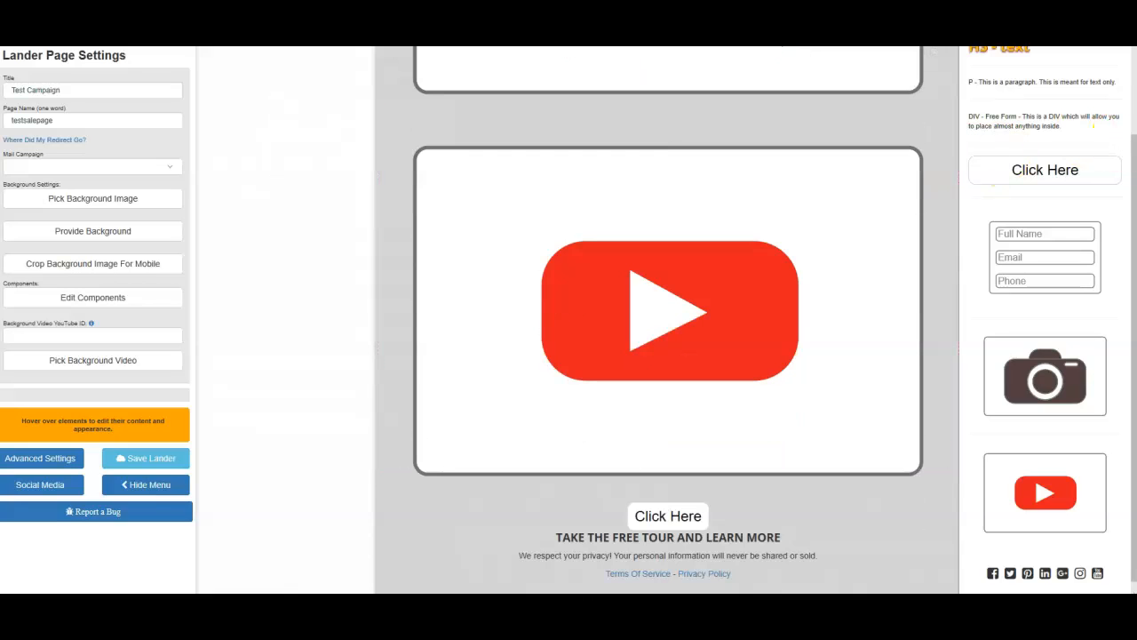
Add eight H3 text components between the "TAKE THE FREE TOUR AND LEARN MORE" heading and the privacy note
{"action": "mouse_move", "coordinate": [681, 552]}
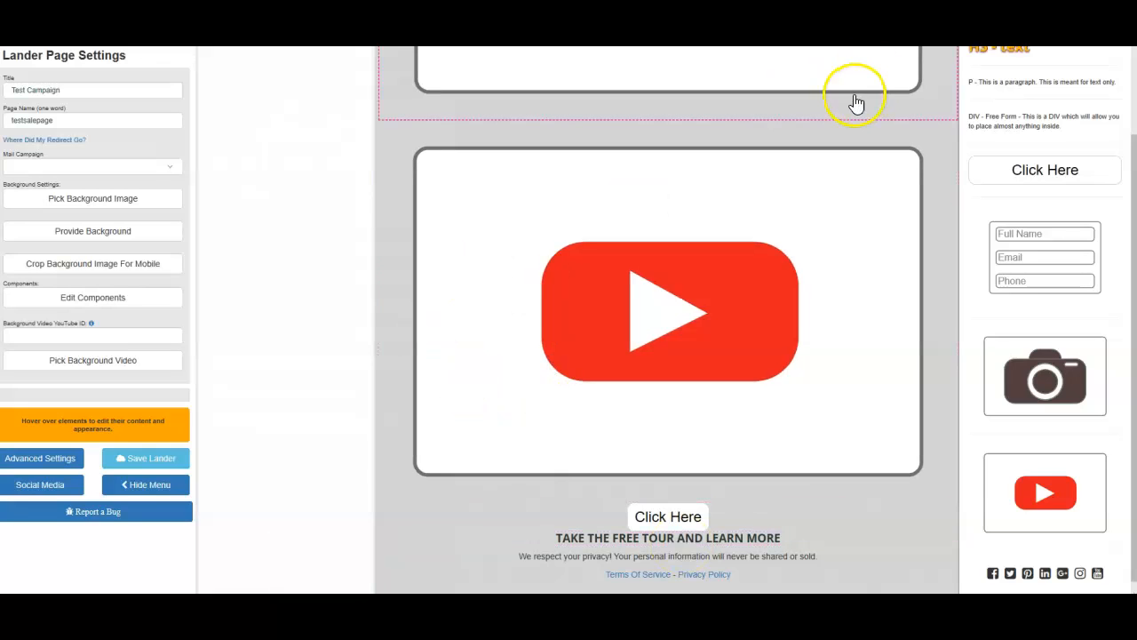
{"action": "left_click_drag", "start_coordinate": [1015, 56], "coordinate": [697, 582]}
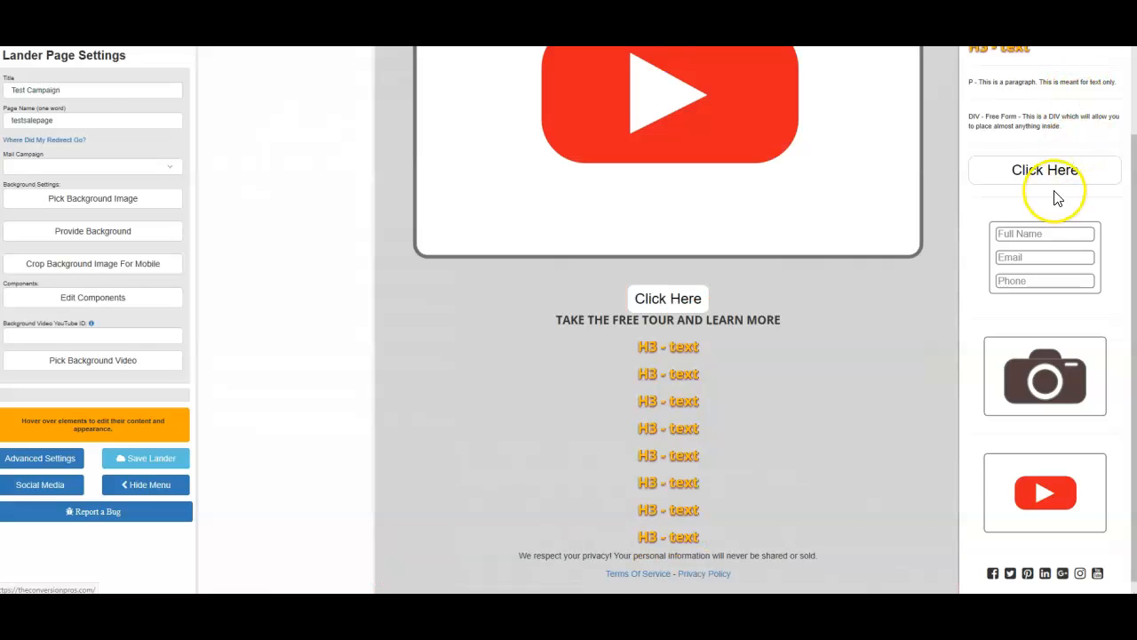
Add a Click Here button below the eight H3 texts, with another H3 text component beneath it
{"action": "left_click_drag", "start_coordinate": [1053, 177], "coordinate": [716, 521]}
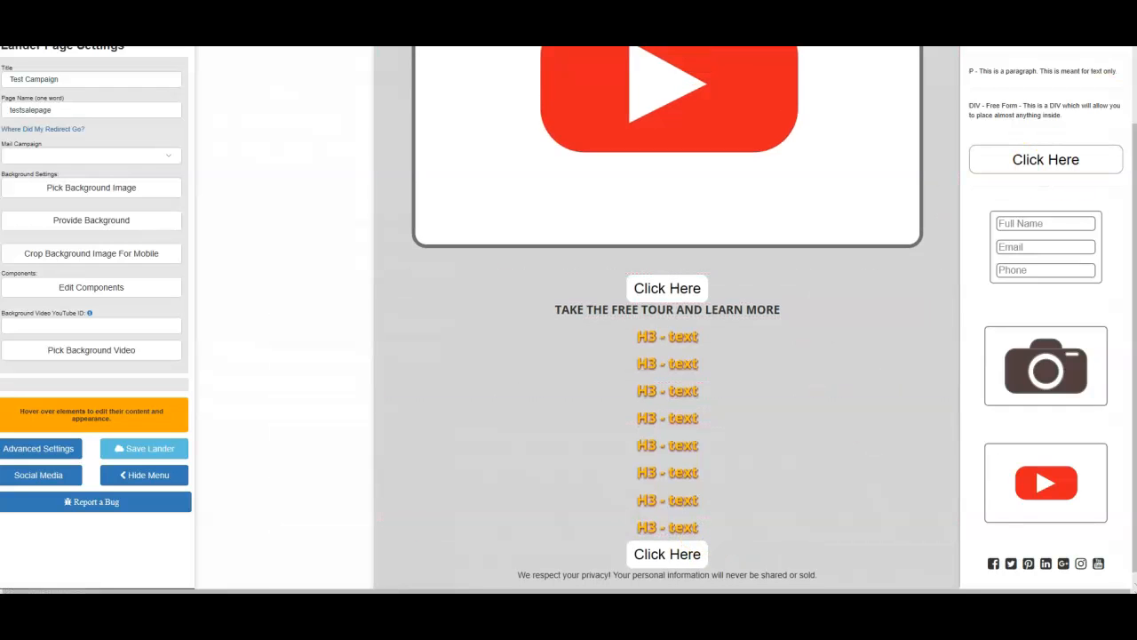
{"action": "left_click_drag", "start_coordinate": [981, 109], "coordinate": [688, 574]}
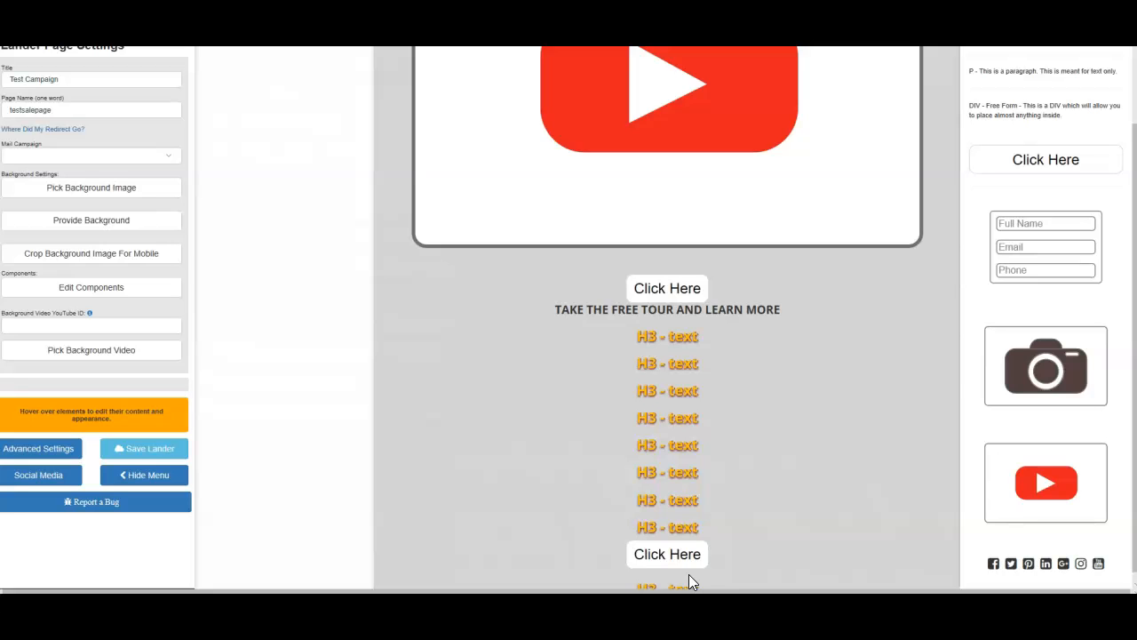
{"action": "scroll", "coordinate": [698, 571], "scroll_direction": "down", "scroll_amount": 1}
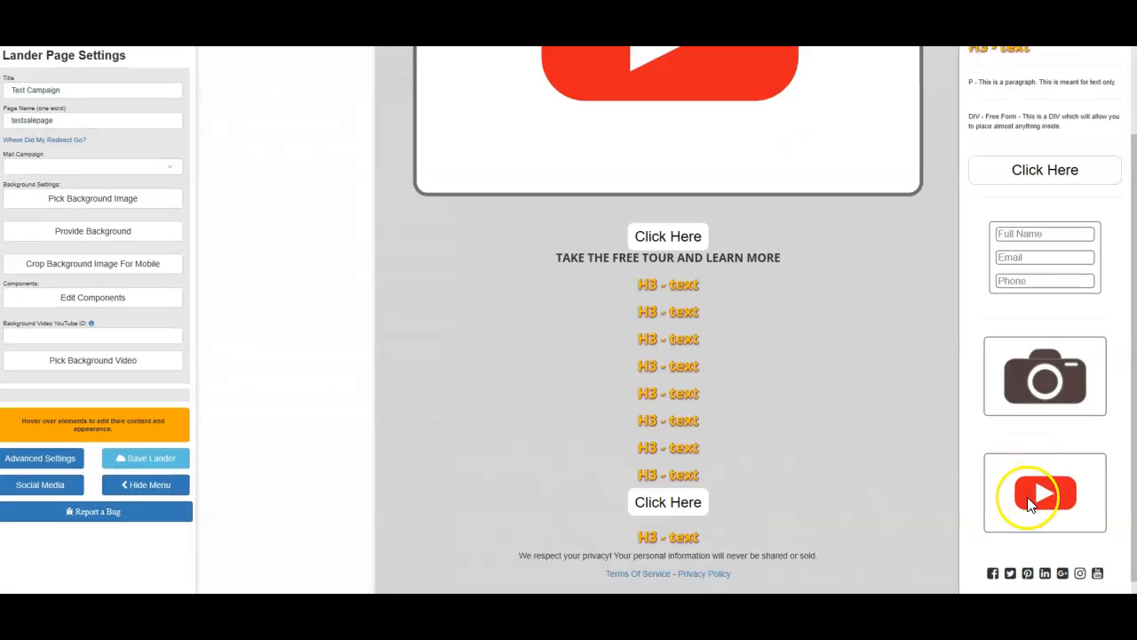
Add a third video block between the last H3 text and the privacy note
{"action": "left_click_drag", "start_coordinate": [1031, 504], "coordinate": [824, 538]}
{"action": "left_click_drag", "start_coordinate": [692, 566], "coordinate": [673, 545]}
{"action": "mouse_move", "coordinate": [653, 436]}
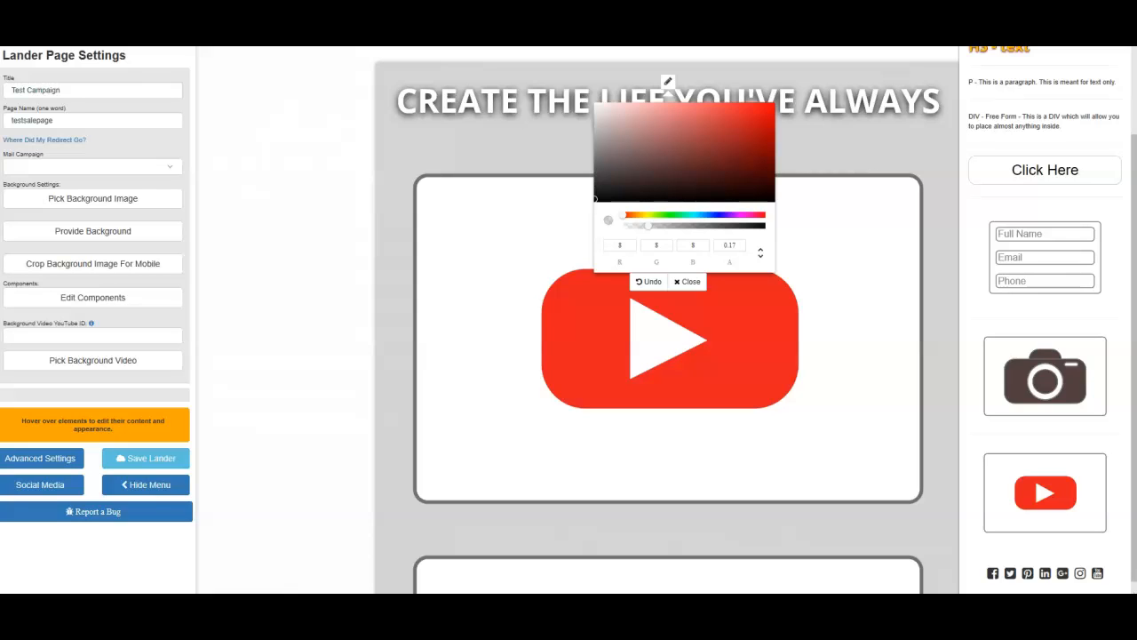
{"action": "scroll", "coordinate": [1126, 266], "scroll_direction": "down", "scroll_amount": 6}
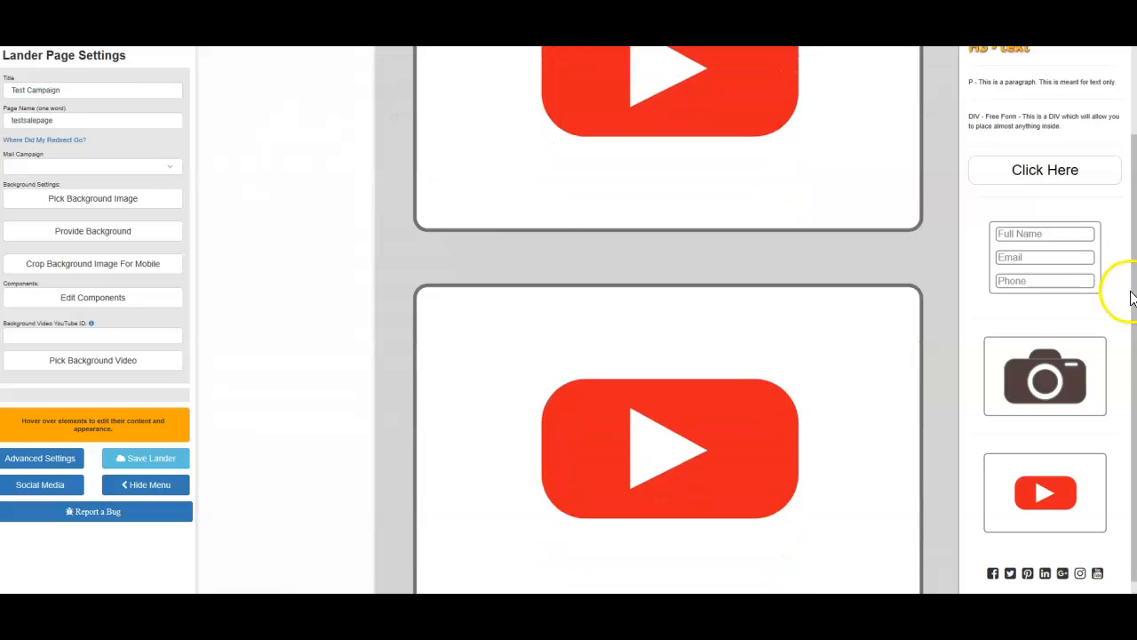
{"action": "scroll", "coordinate": [1124, 408], "scroll_direction": "down", "scroll_amount": 4}
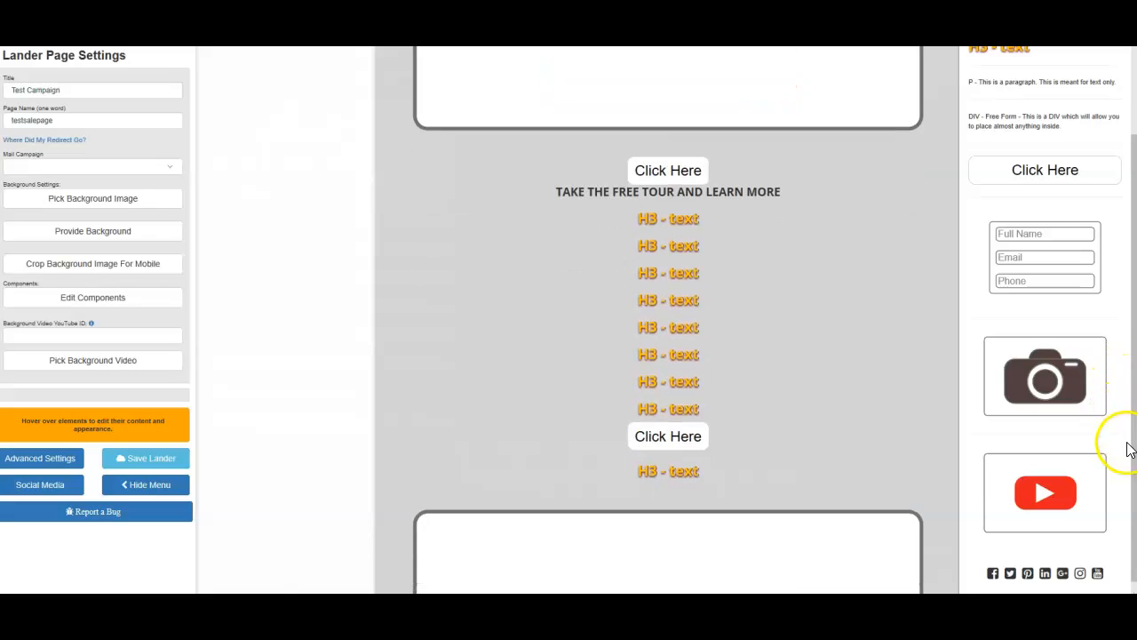
{"action": "scroll", "coordinate": [1113, 504], "scroll_direction": "down", "scroll_amount": 3}
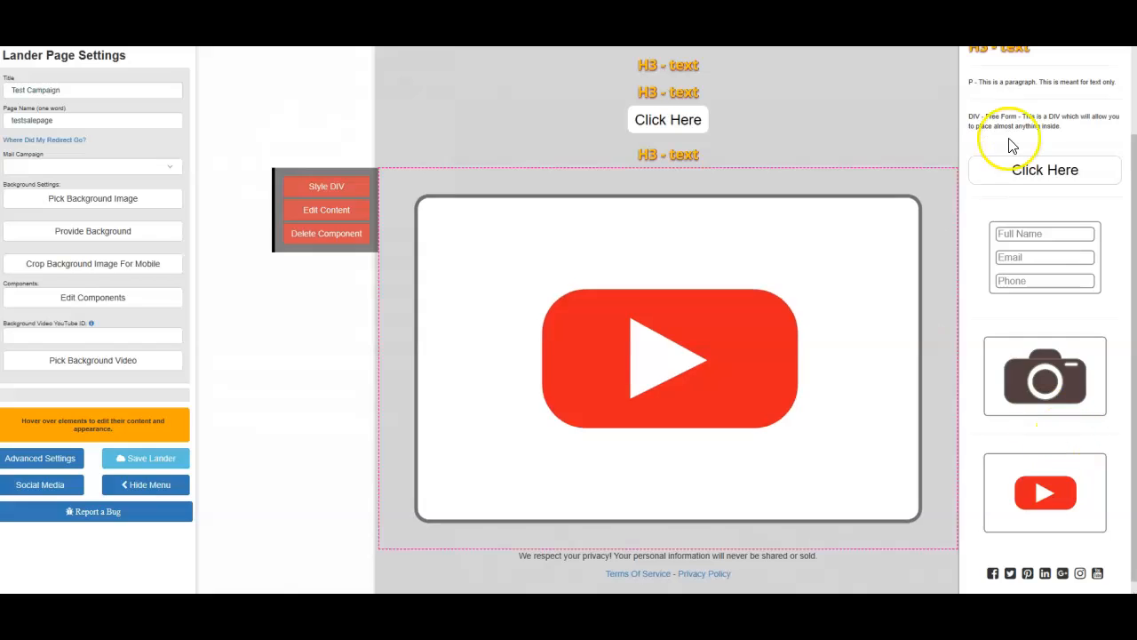
Add two H3 text components and a Click Here button between the third video block and the privacy note
{"action": "left_click_drag", "start_coordinate": [1002, 51], "coordinate": [642, 556]}
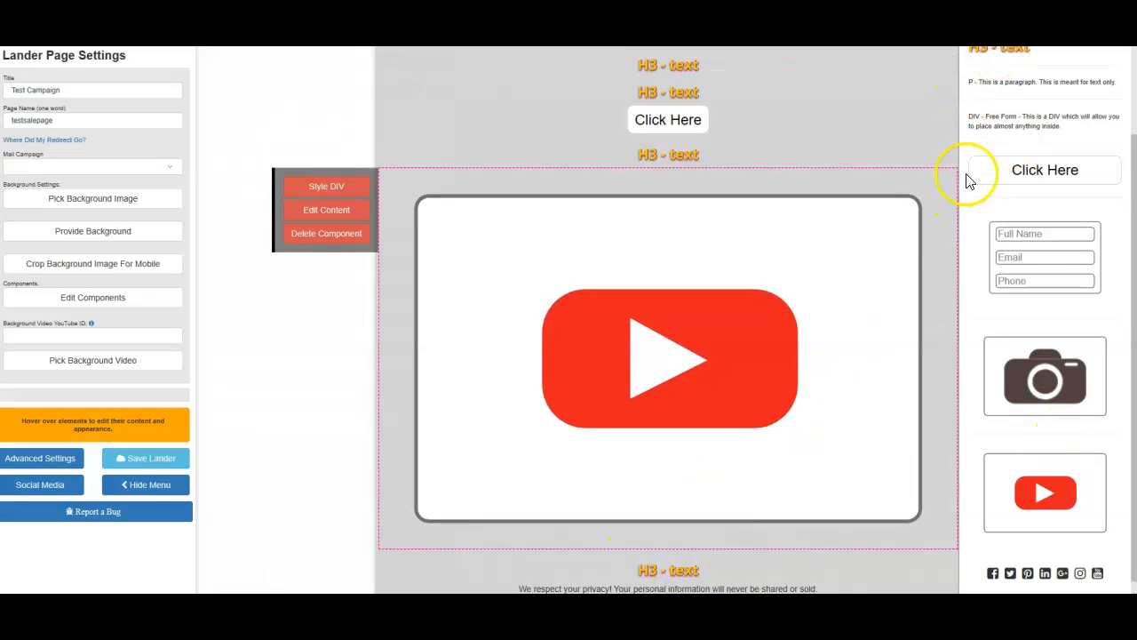
{"action": "left_click_drag", "start_coordinate": [1011, 57], "coordinate": [685, 582]}
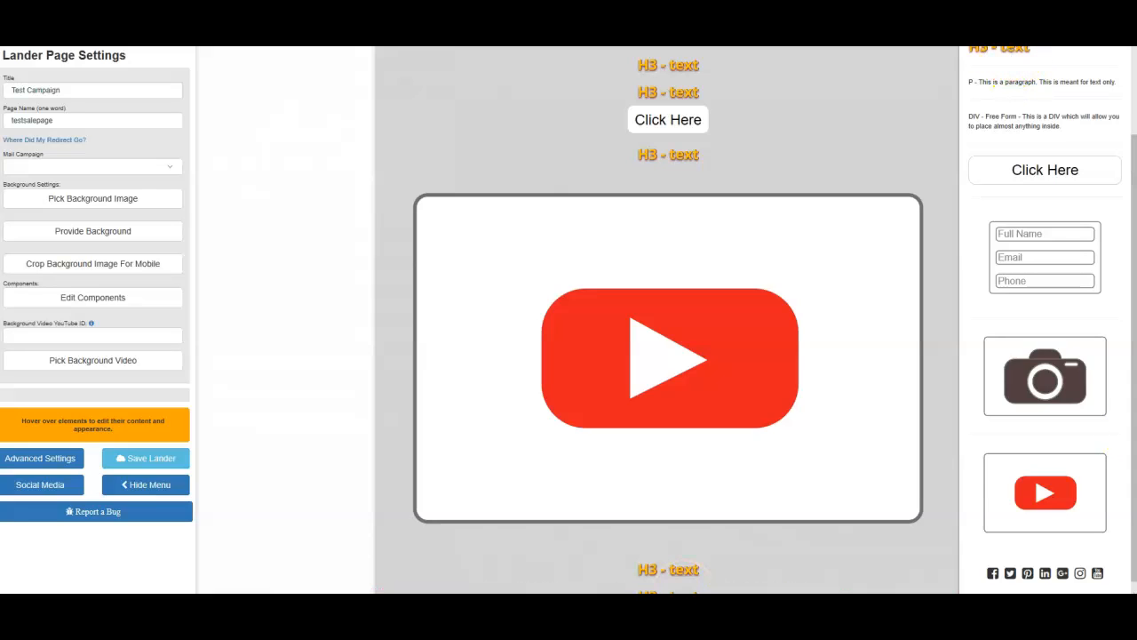
{"action": "scroll", "coordinate": [668, 320], "scroll_direction": "down", "scroll_amount": 1}
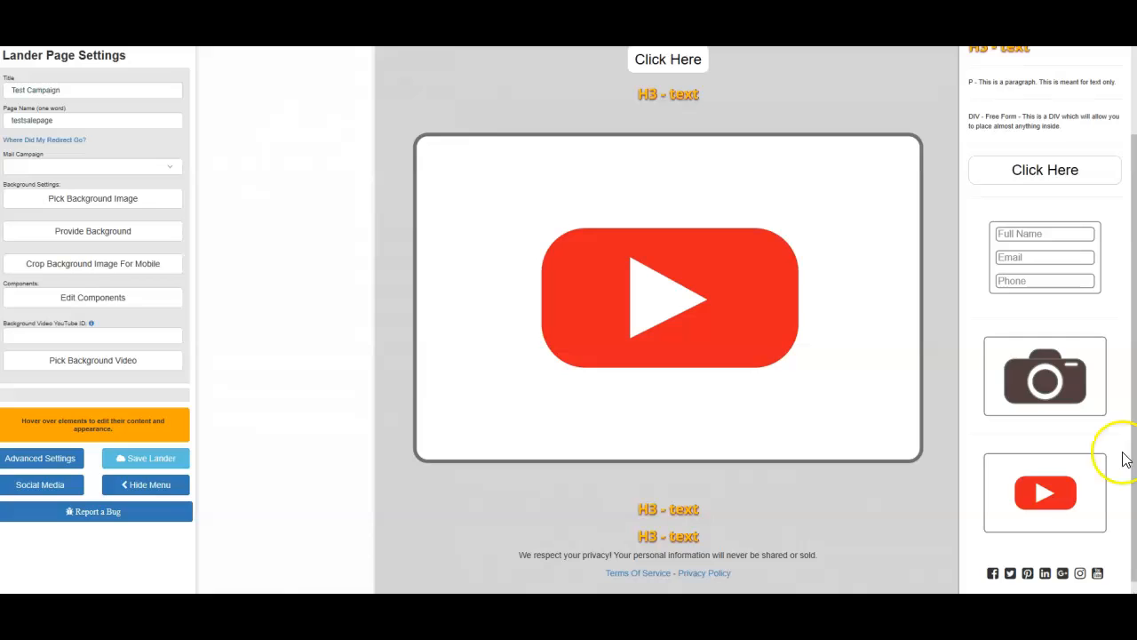
{"action": "left_click_drag", "start_coordinate": [1069, 174], "coordinate": [684, 573]}
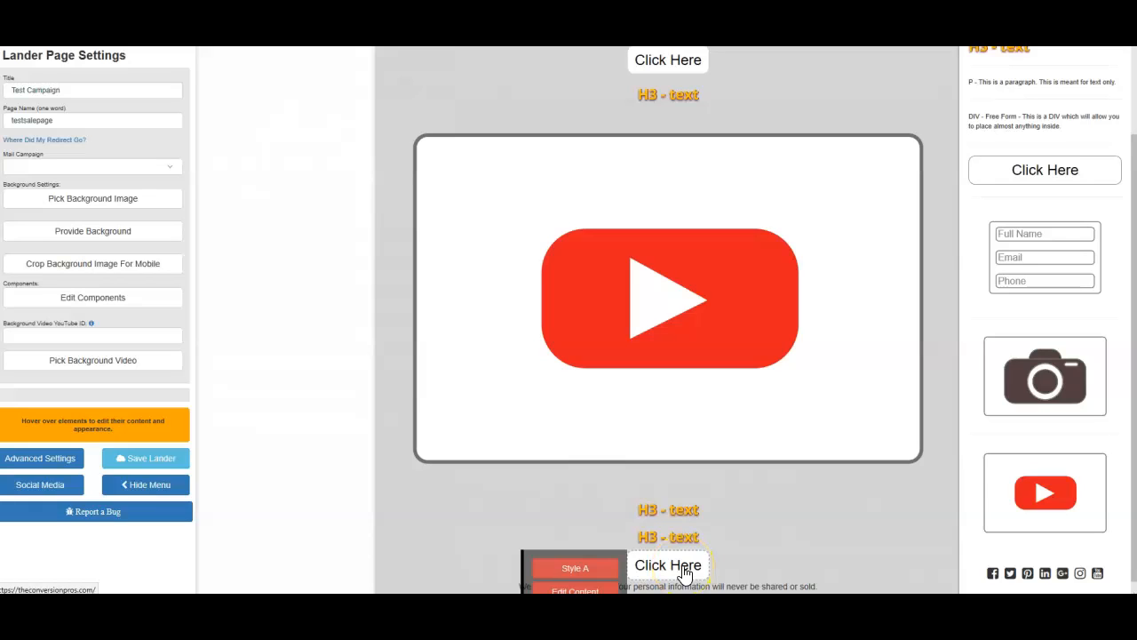
{"action": "left_click", "coordinate": [734, 533]}
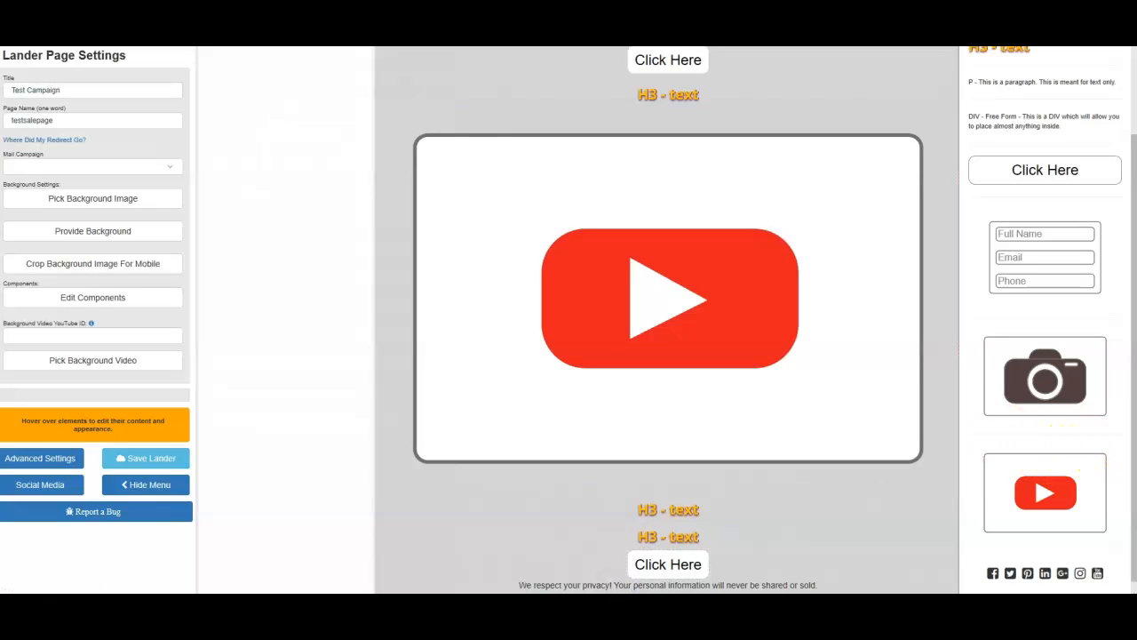
Add another H3 text component between the second Click Here button and the third video block
{"action": "scroll", "coordinate": [668, 320], "scroll_direction": "up", "scroll_amount": 3}
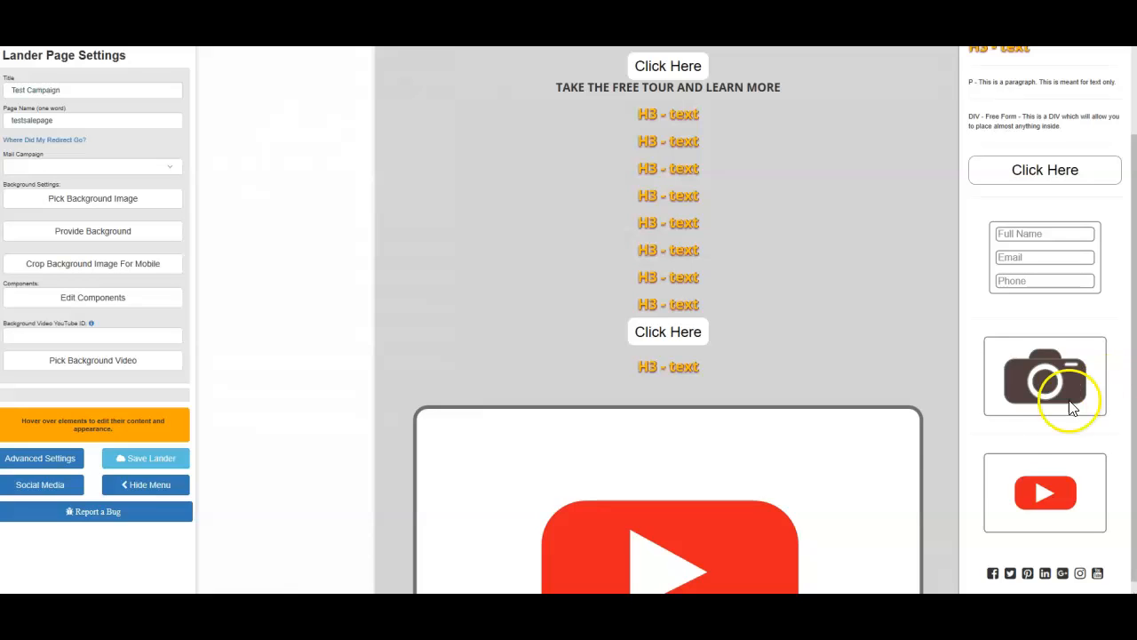
{"action": "mouse_move", "coordinate": [686, 378]}
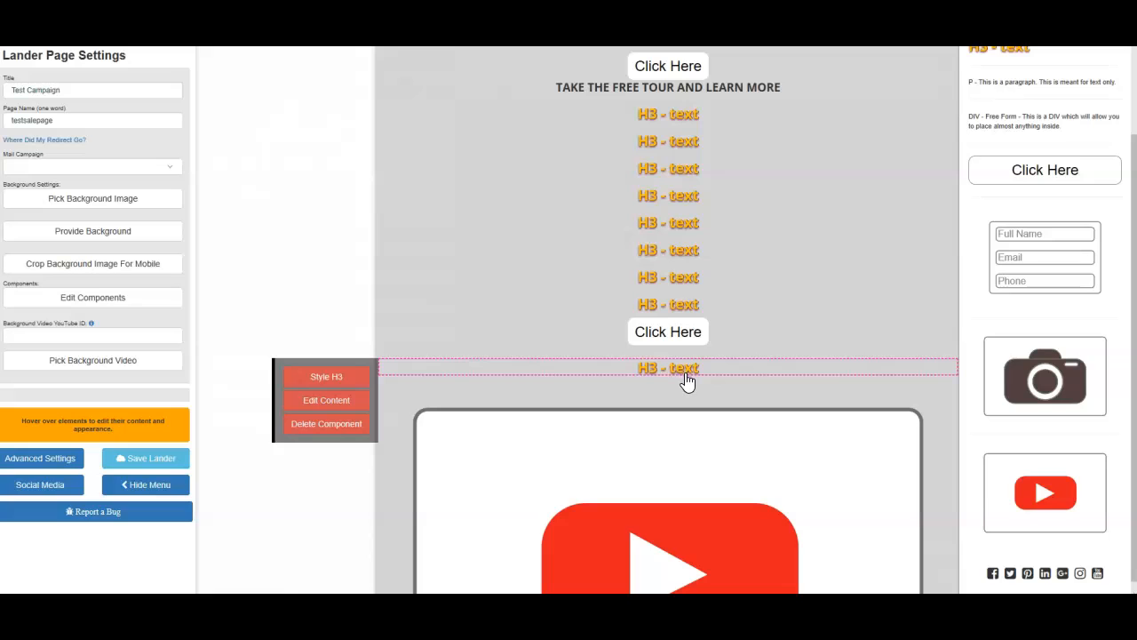
{"action": "left_click_drag", "start_coordinate": [973, 51], "coordinate": [681, 368]}
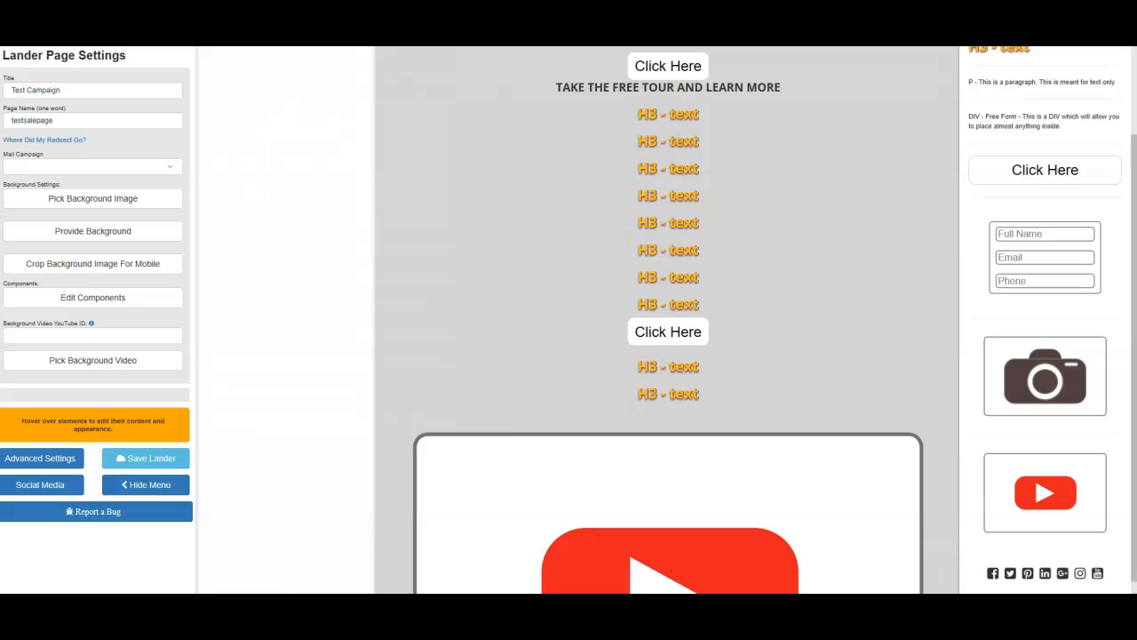
Close the content box's background color picker over the headline
{"action": "right_click", "coordinate": [1077, 46]}
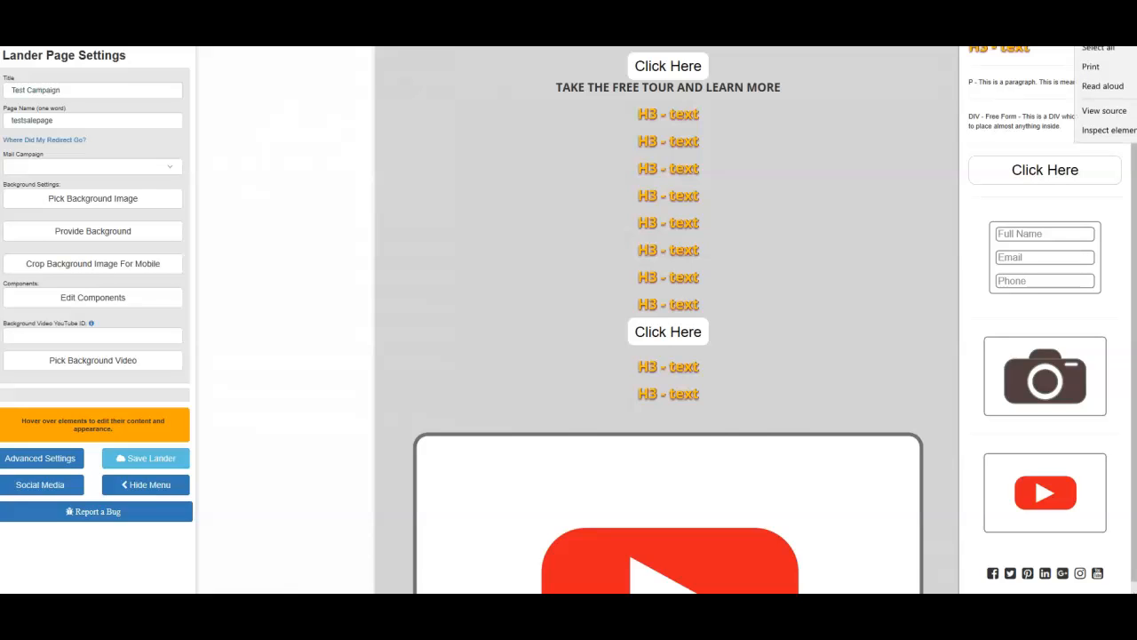
{"action": "left_click", "coordinate": [871, 62]}
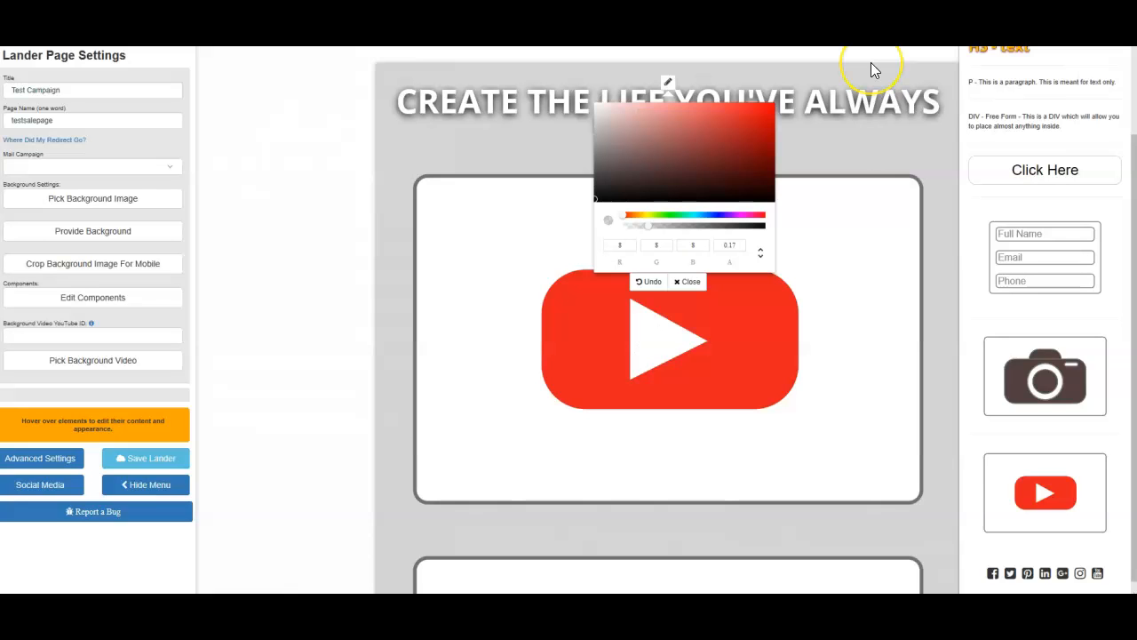
{"action": "left_click", "coordinate": [691, 282]}
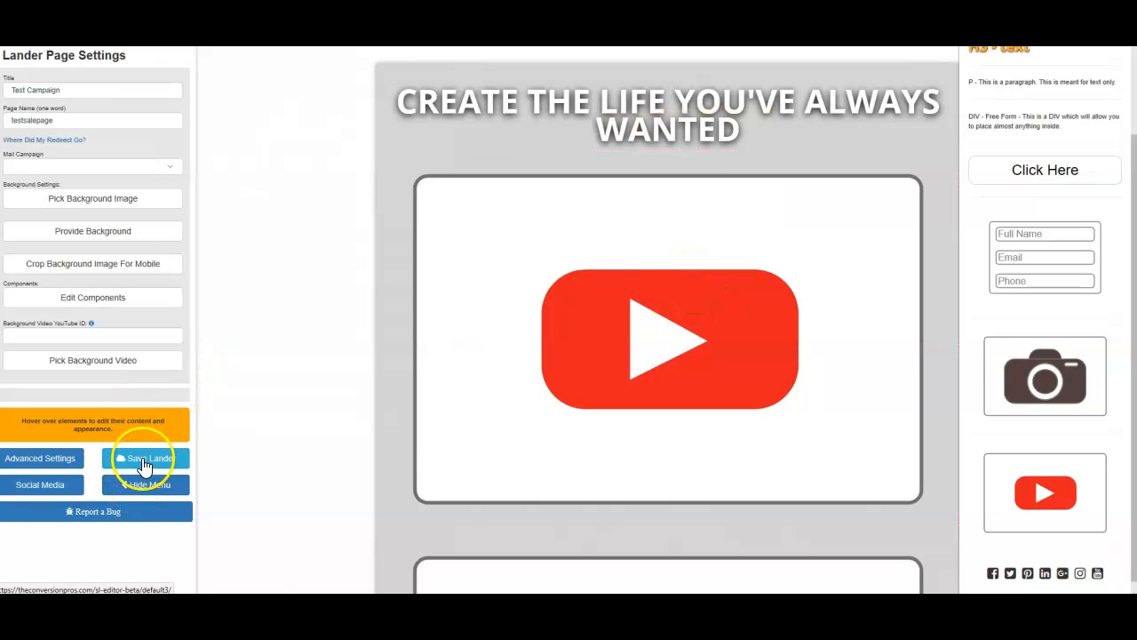